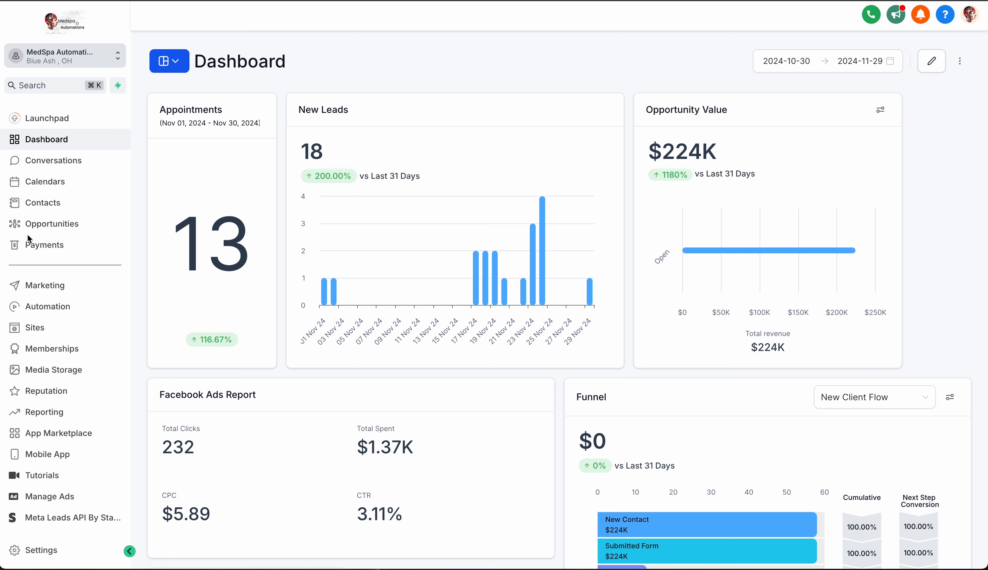
# Open the phone number settings and start adding a new phone number for SMS and calls.
pyautogui.click(41, 550)
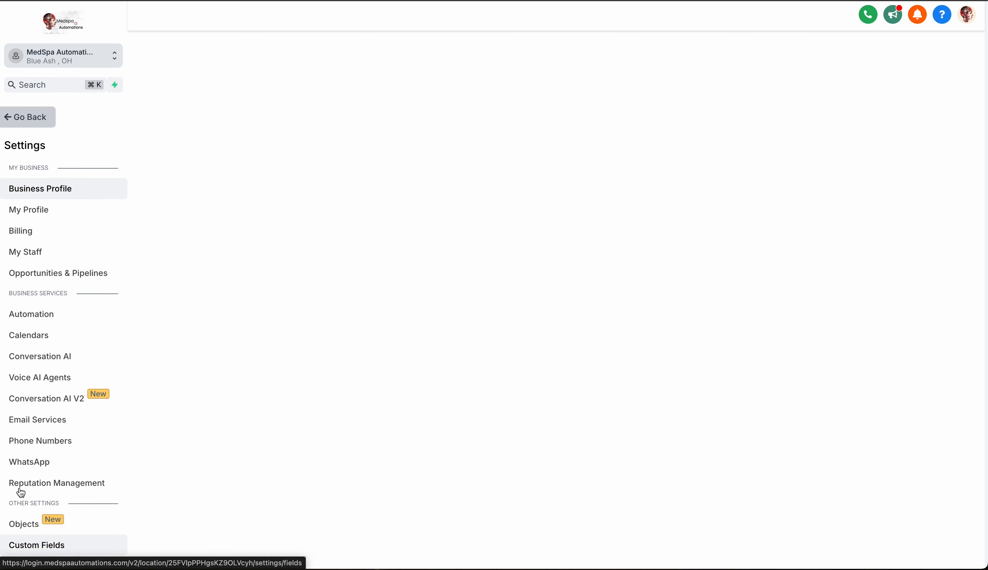
pyautogui.scroll(-3, 29, 235)
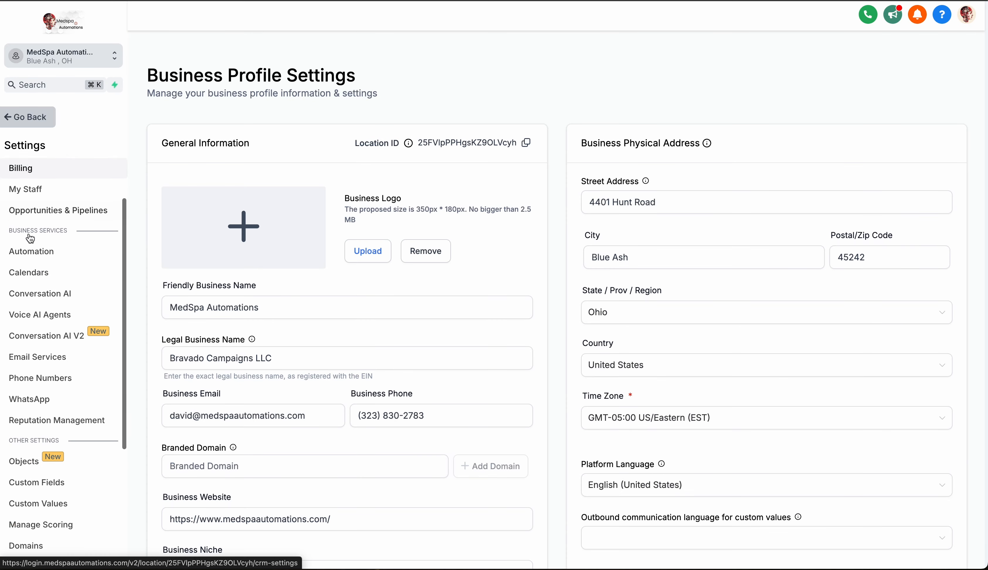
pyautogui.click(43, 354)
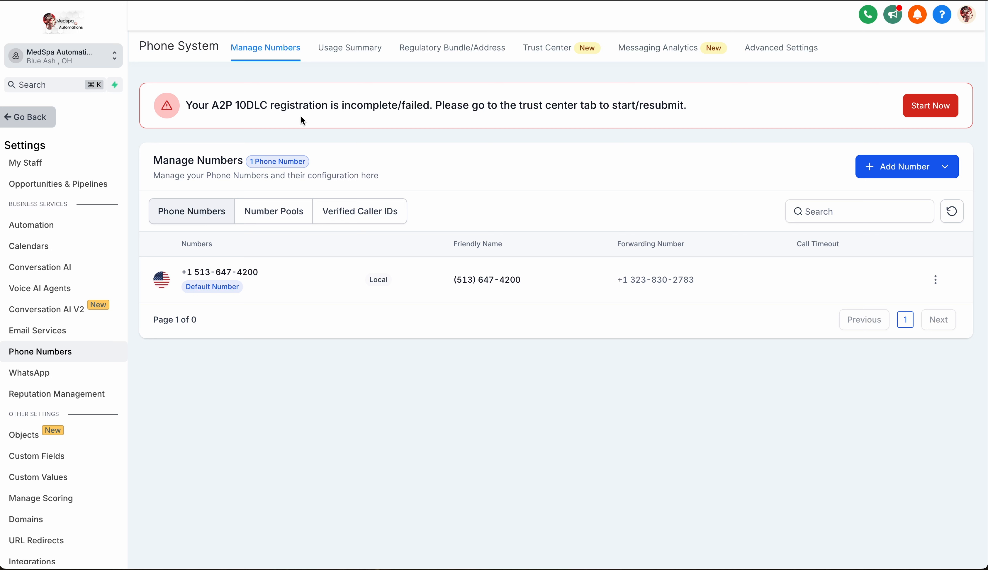
pyautogui.click(943, 175)
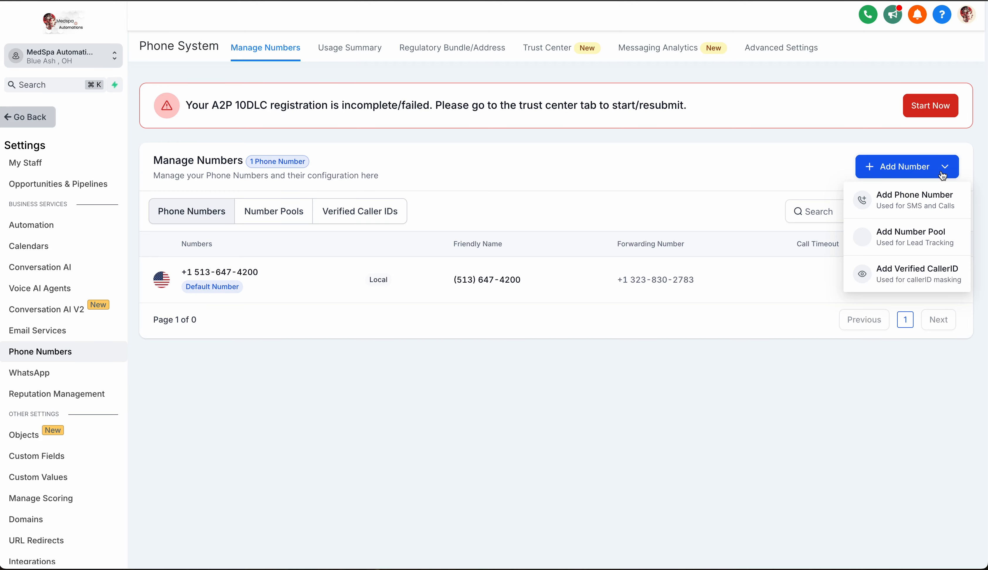
pyautogui.click(914, 203)
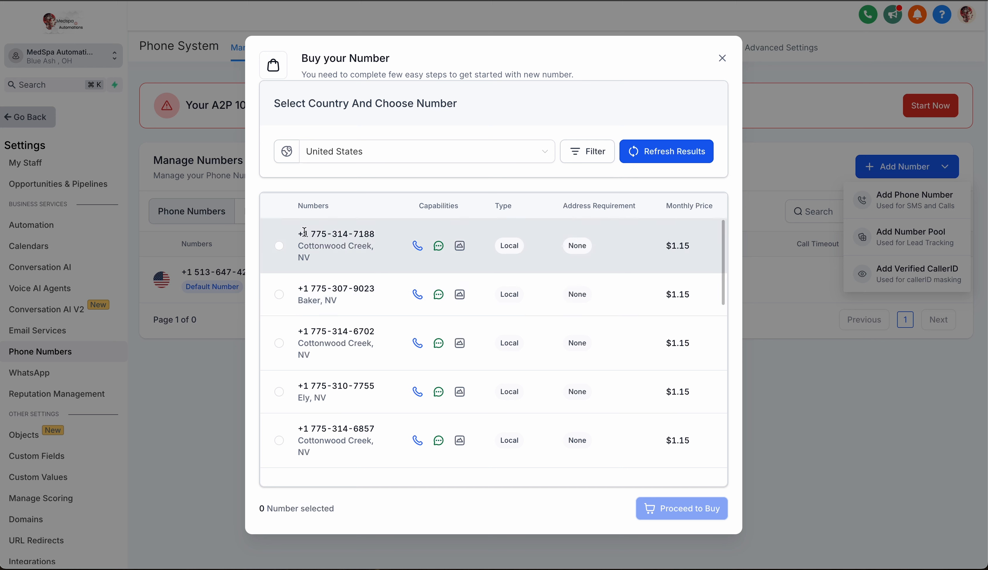
# Filter the available United States numbers to those with 513 in the first part of the number.
pyautogui.moveTo(327, 234); pyautogui.dragTo(307, 233)
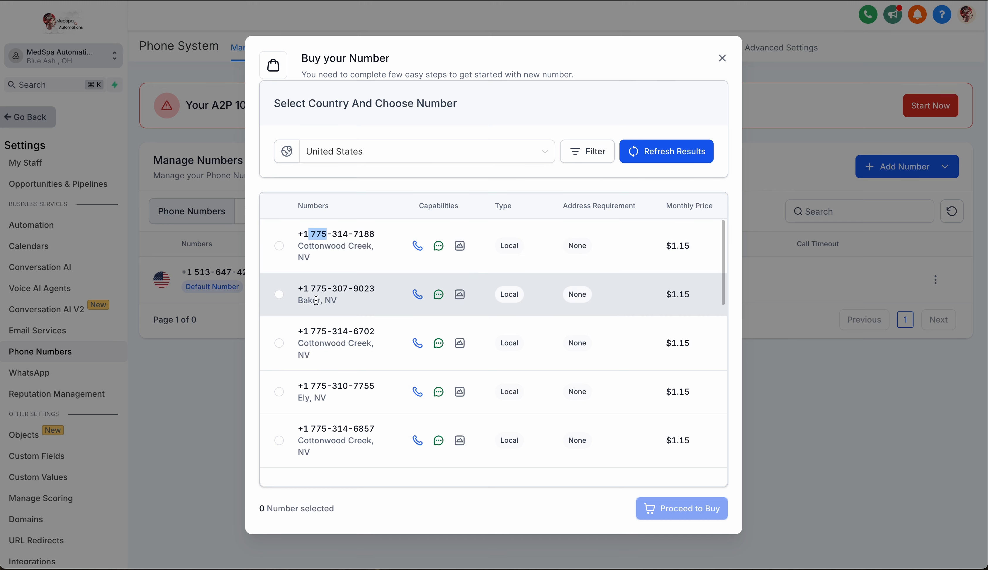
pyautogui.scroll(-1, 321, 313)
pyautogui.scroll(-4, 329, 337)
pyautogui.doubleClick(329, 363)
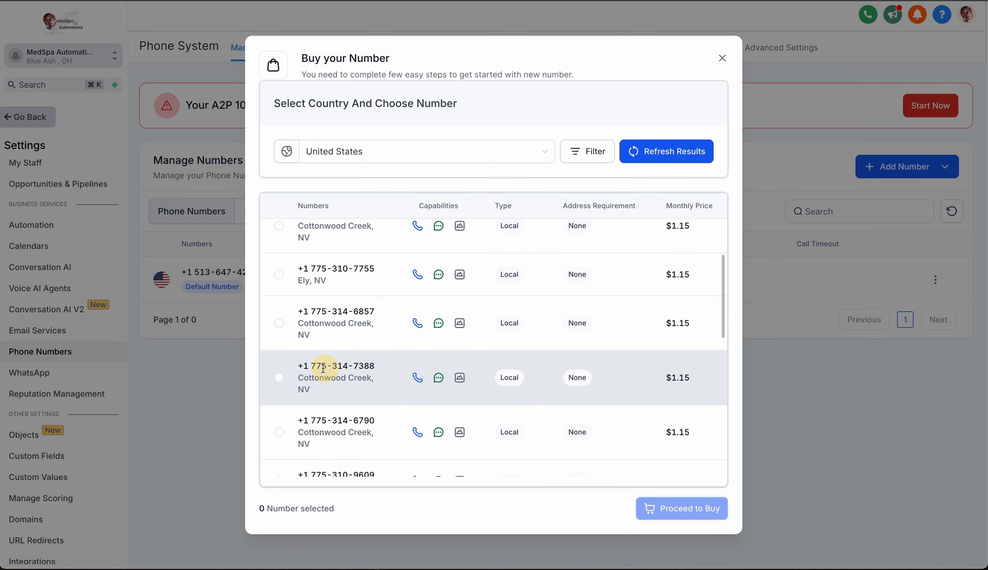
pyautogui.click(588, 155)
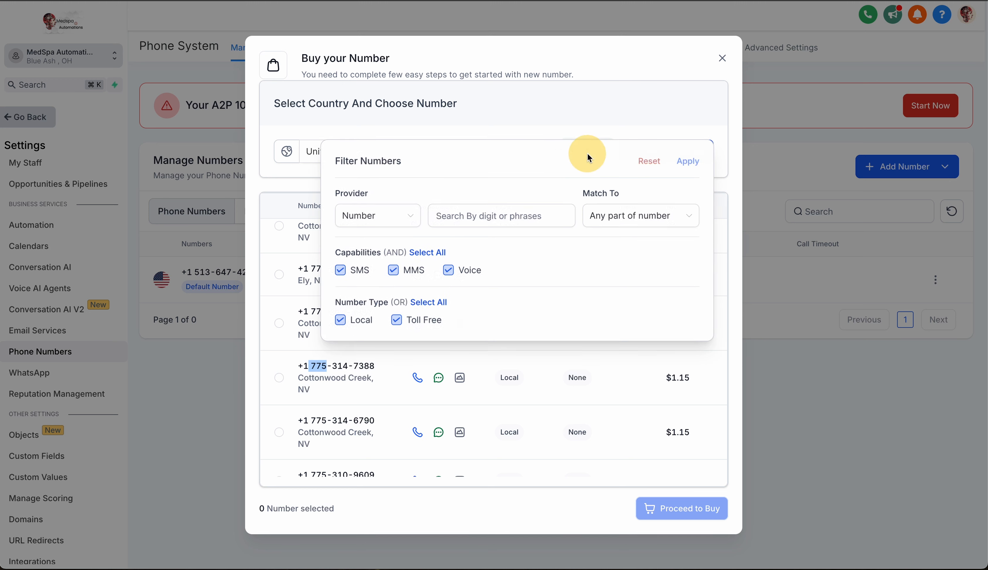
pyautogui.click(493, 217)
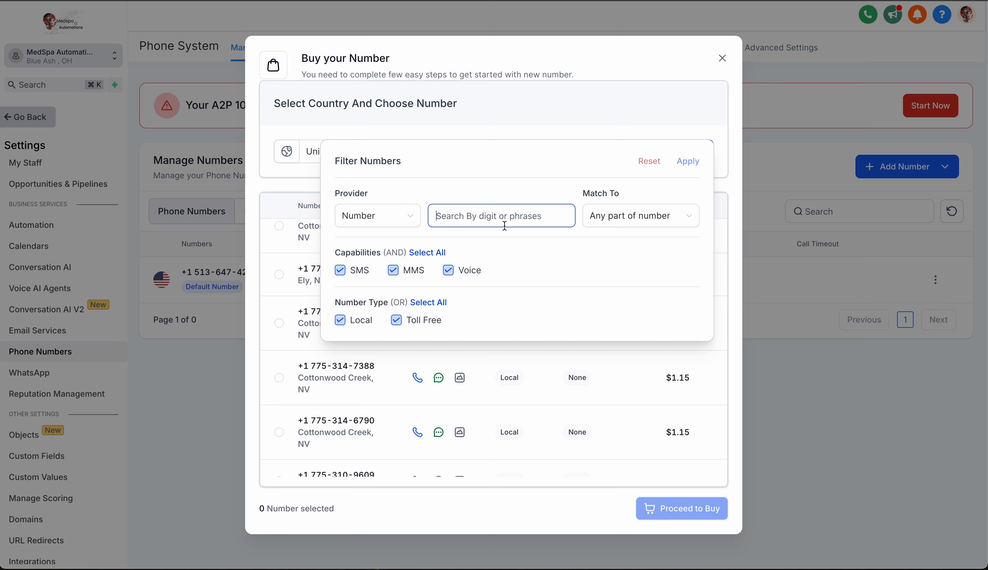
pyautogui.write('513')
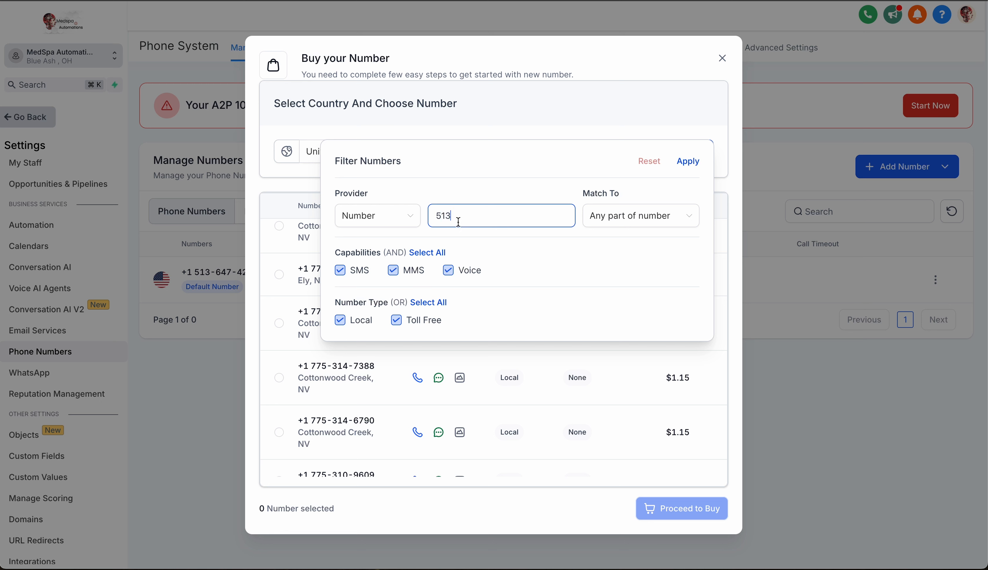
pyautogui.click(683, 222)
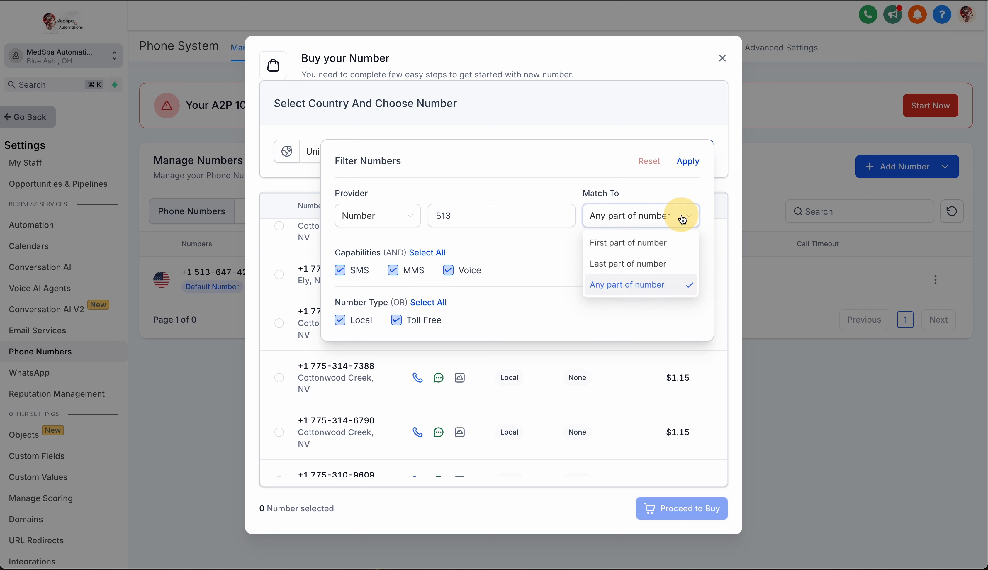
pyautogui.click(630, 244)
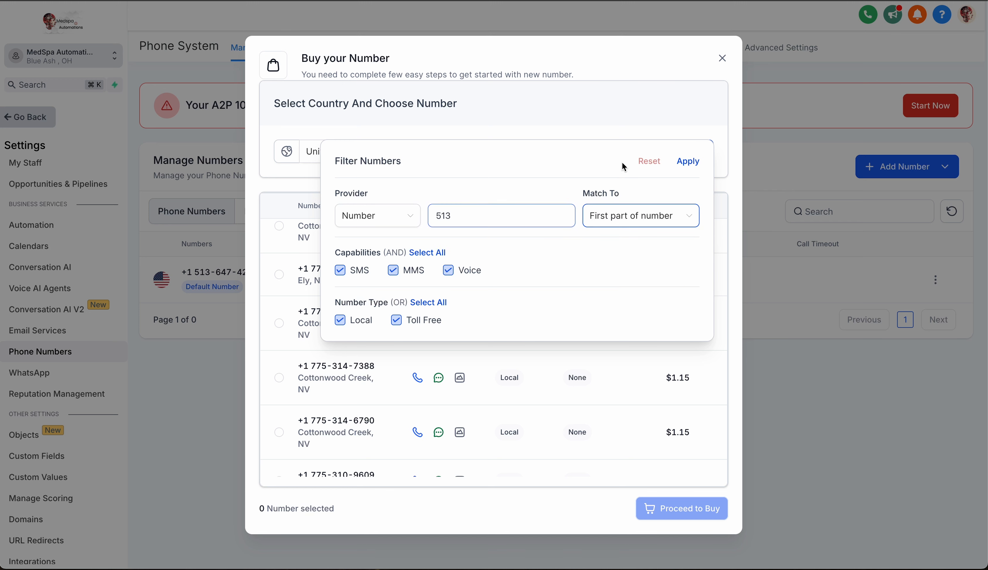
pyautogui.click(690, 162)
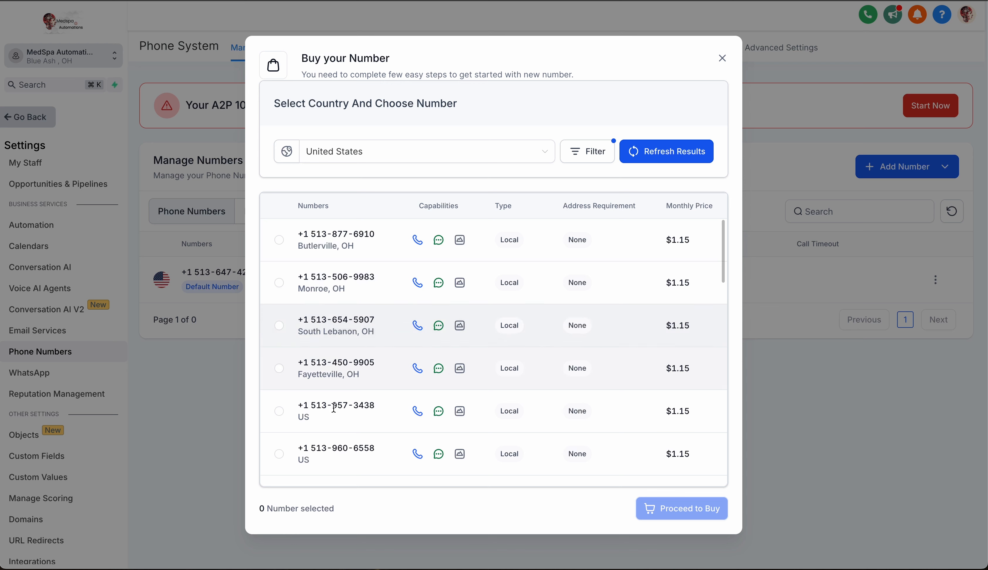
# Change the number filter to search for "tox" in the last part of the number.
pyautogui.click(591, 151)
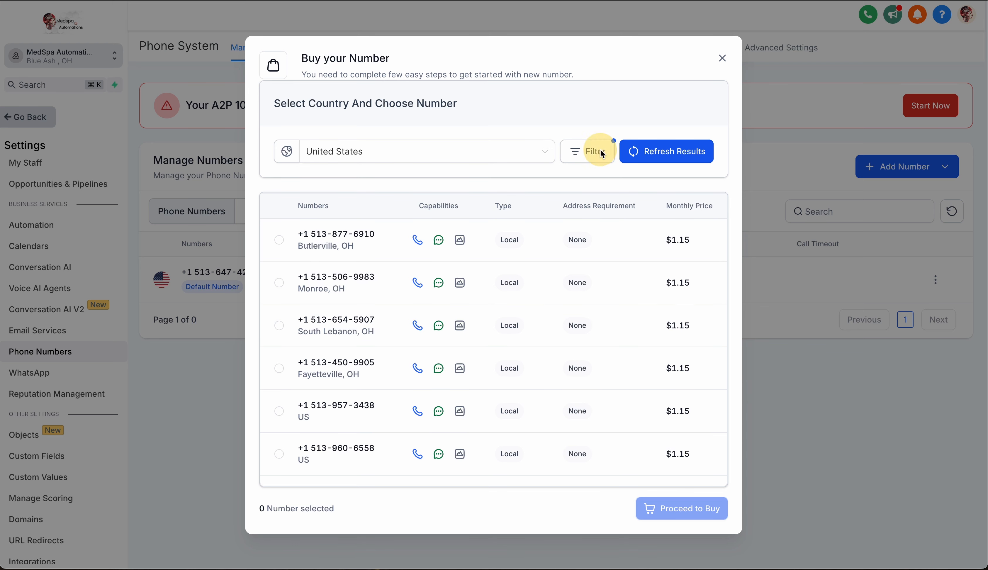
pyautogui.click(491, 215)
pyautogui.doubleClick(491, 216)
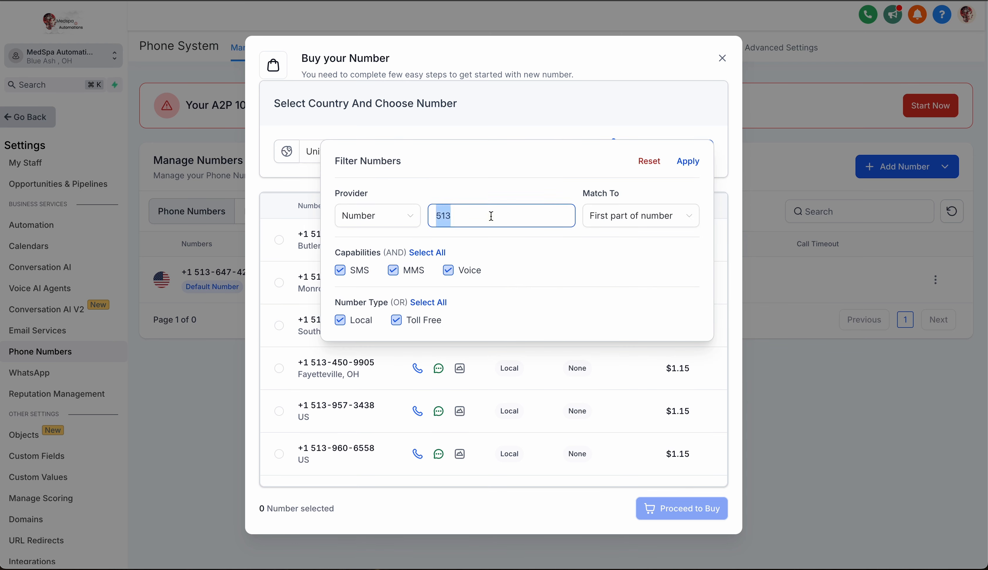
pyautogui.press('BackSpace')
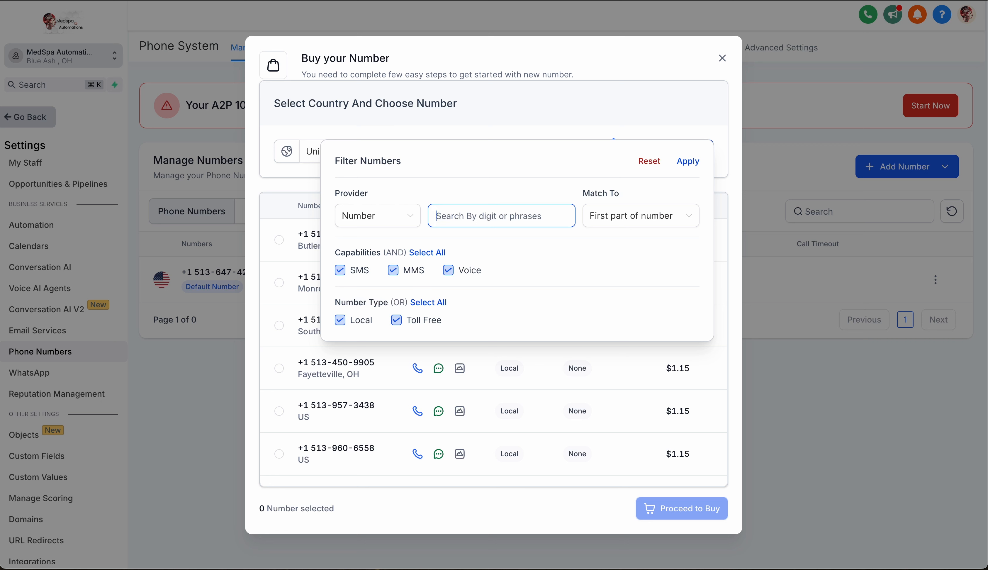
pyautogui.write('tox')
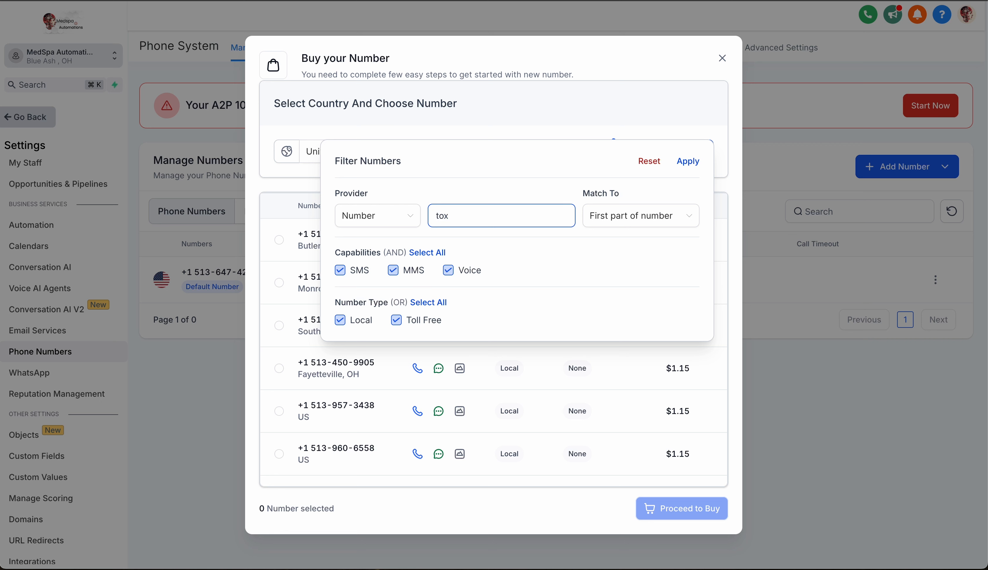
pyautogui.click(683, 216)
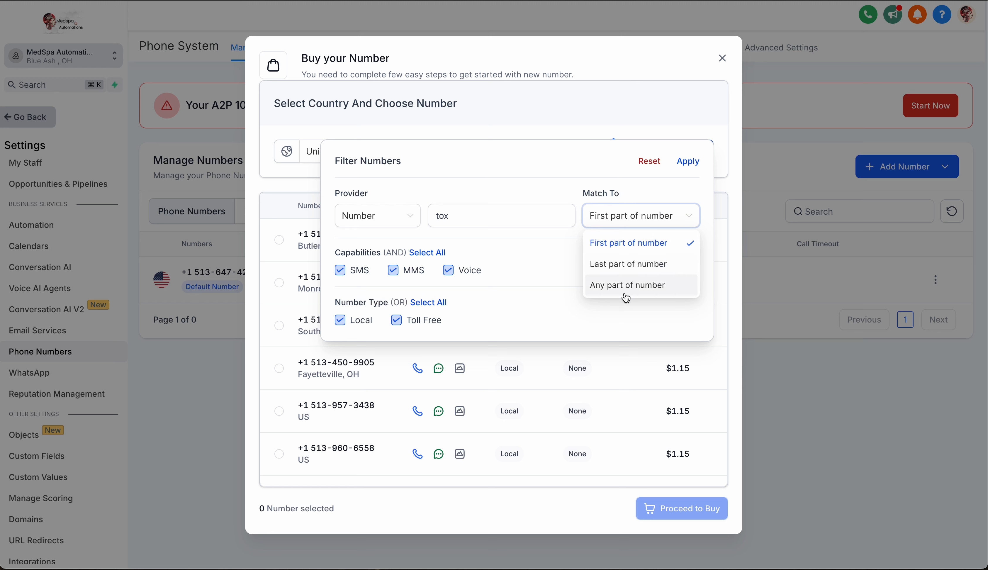
pyautogui.click(636, 263)
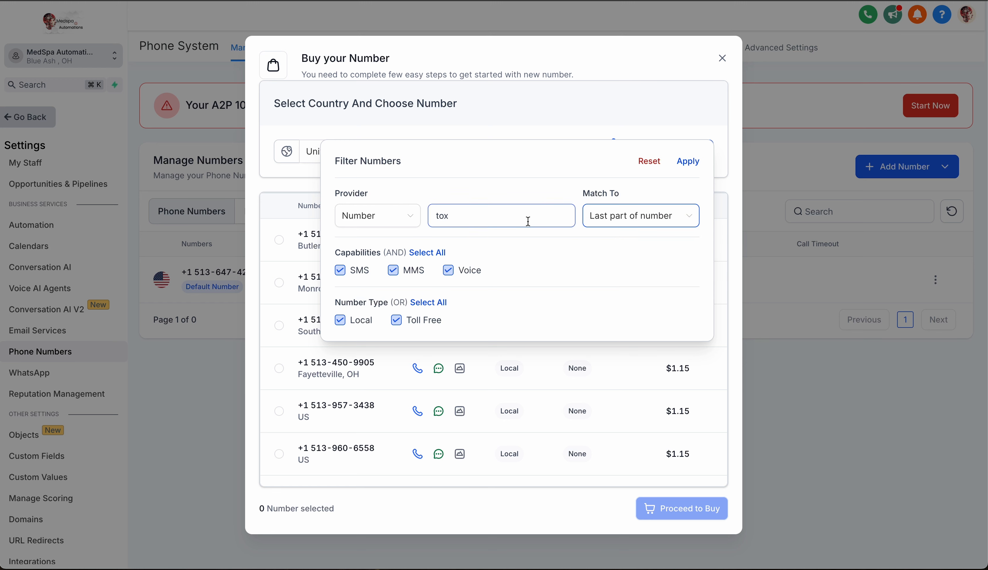
pyautogui.click(694, 167)
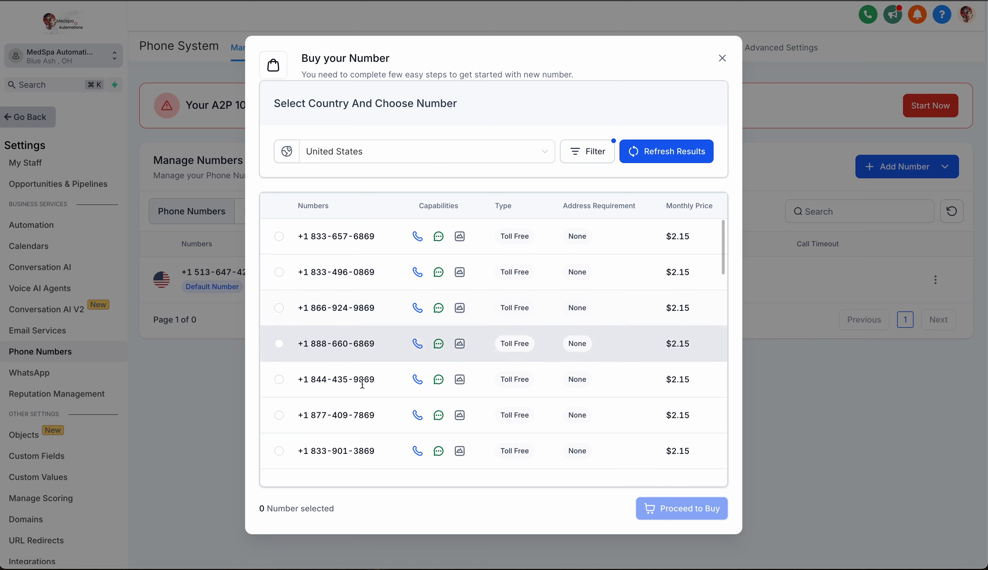
# Filter the available numbers for "help" in the last part, and leave the number purchase without buying.
pyautogui.click(588, 160)
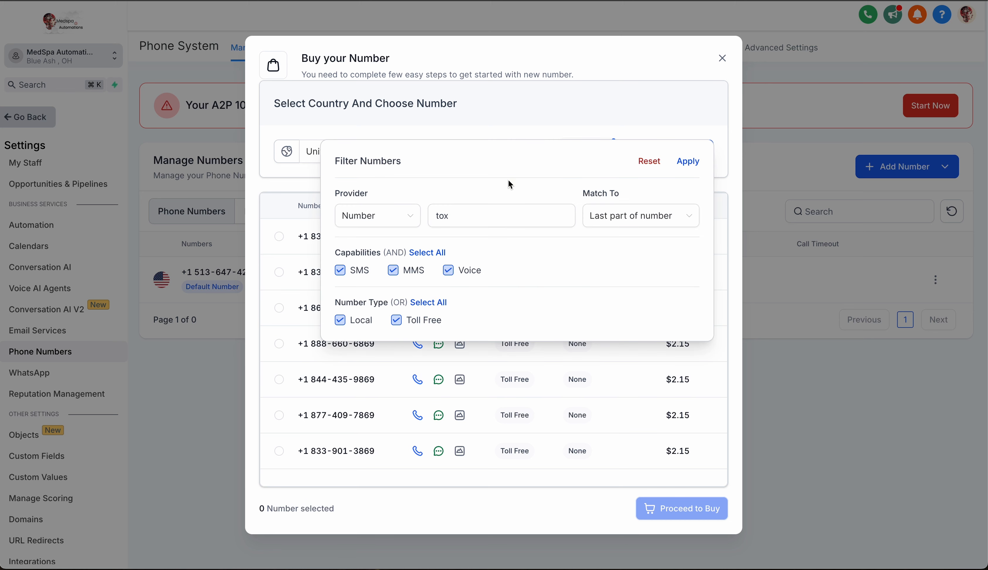
pyautogui.doubleClick(466, 212)
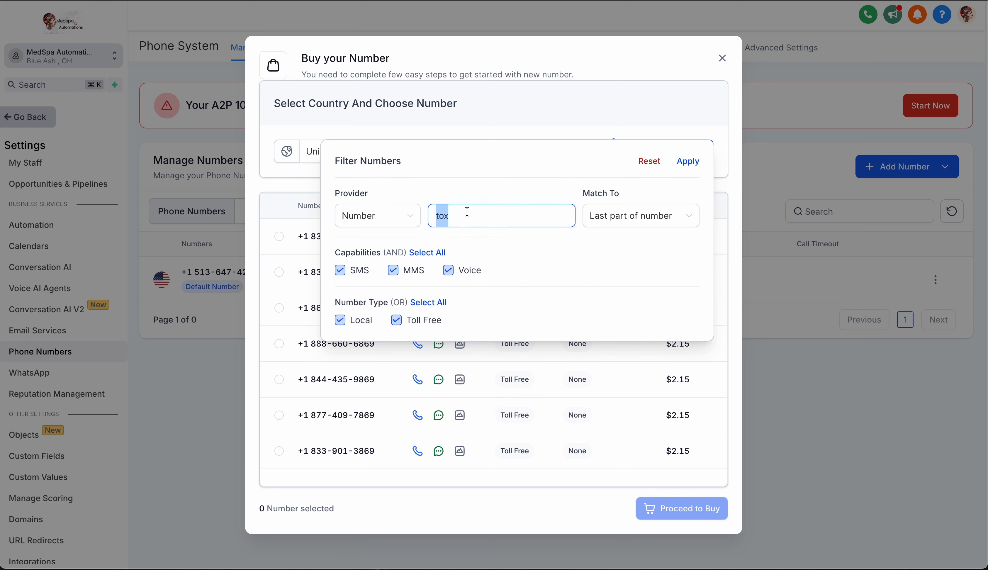
pyautogui.press('BackSpace')
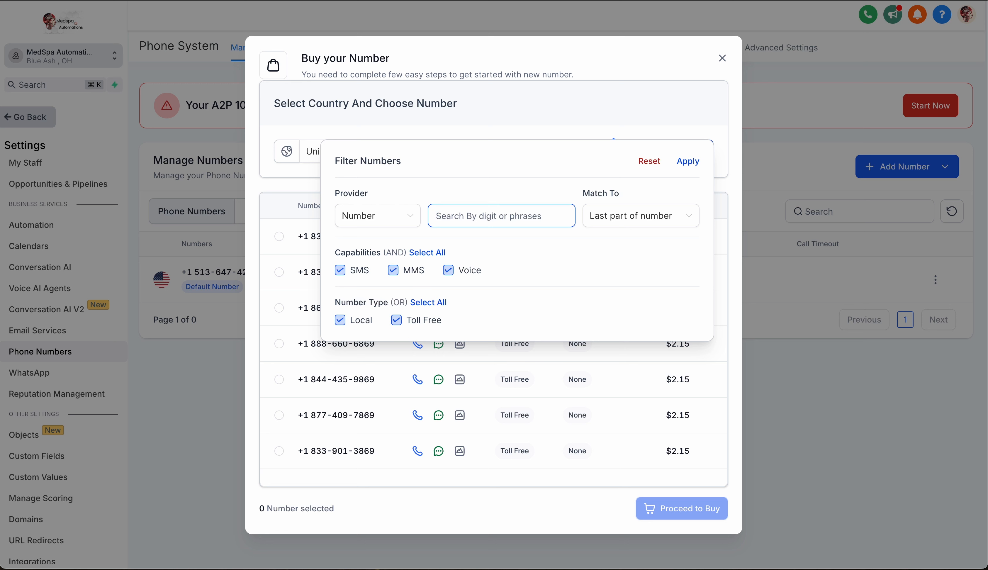
pyautogui.write('help')
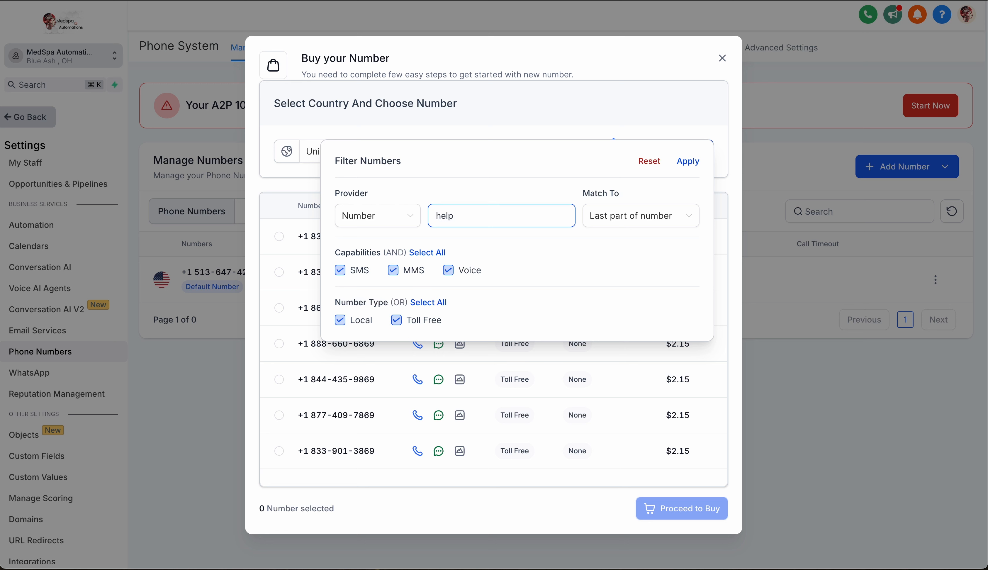
pyautogui.click(689, 163)
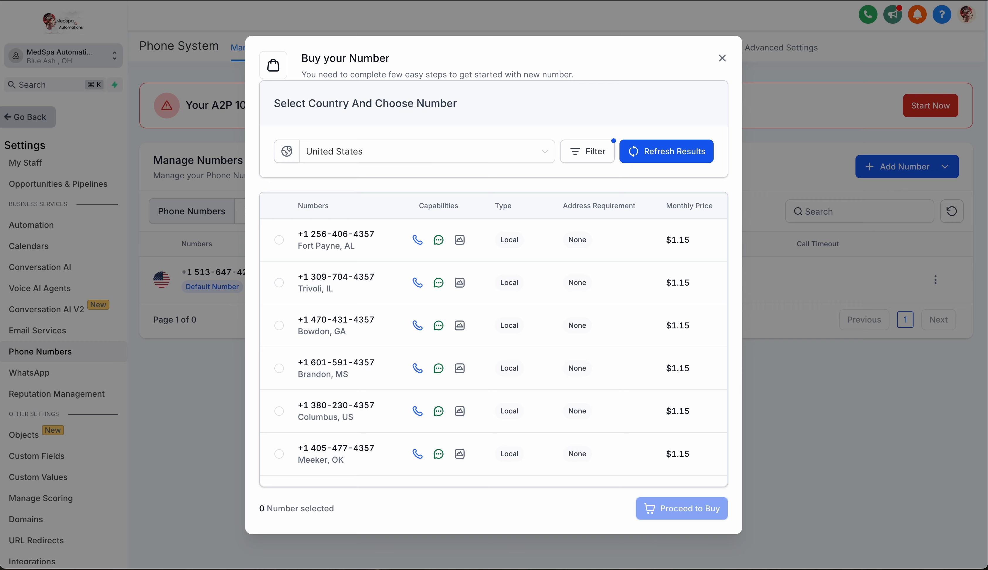
pyautogui.click(722, 59)
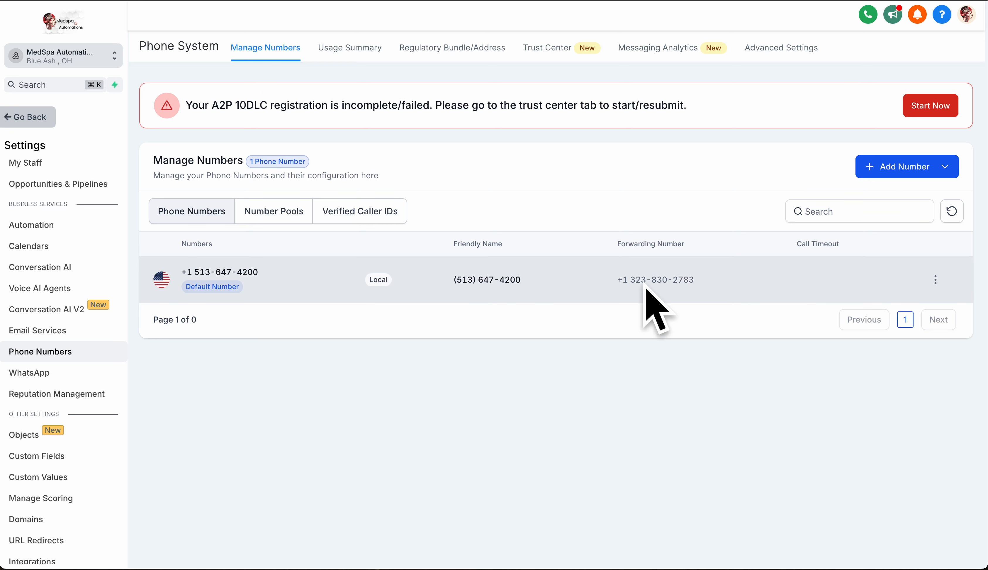
# Start the A2P registration and submit the profile needs for a US or Canadian business with a tax ID.
pyautogui.click(931, 106)
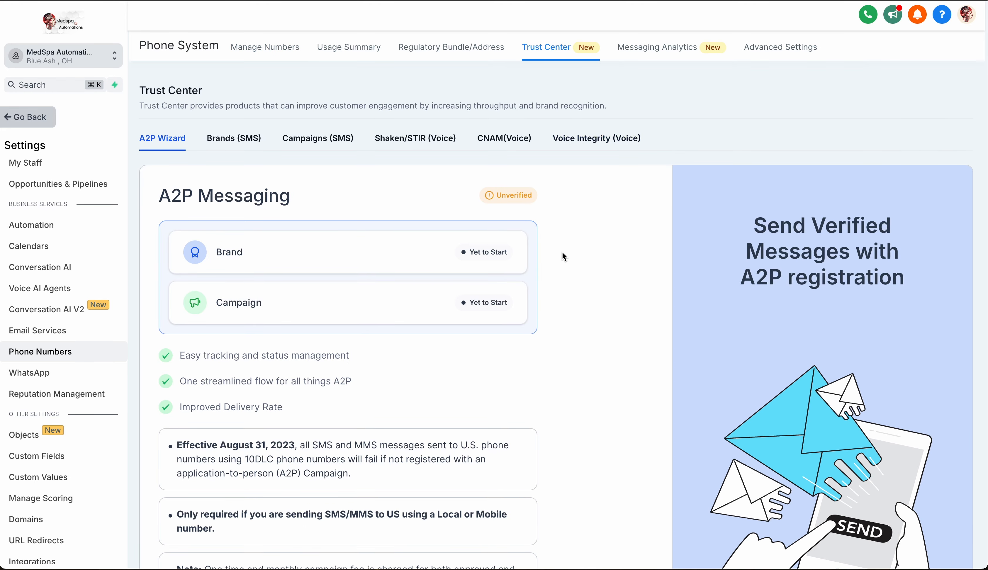
pyautogui.scroll(-4, 562, 253)
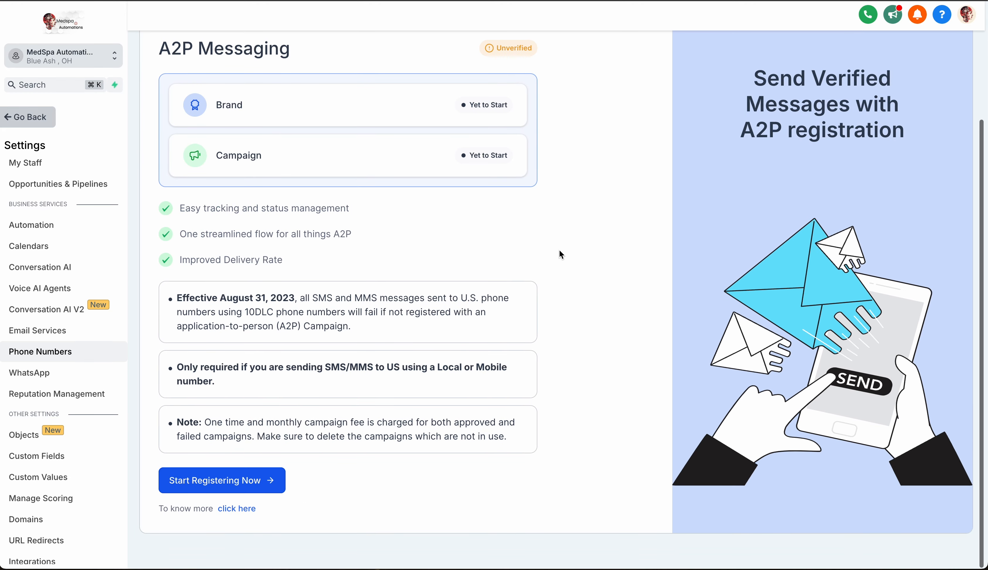
pyautogui.click(265, 485)
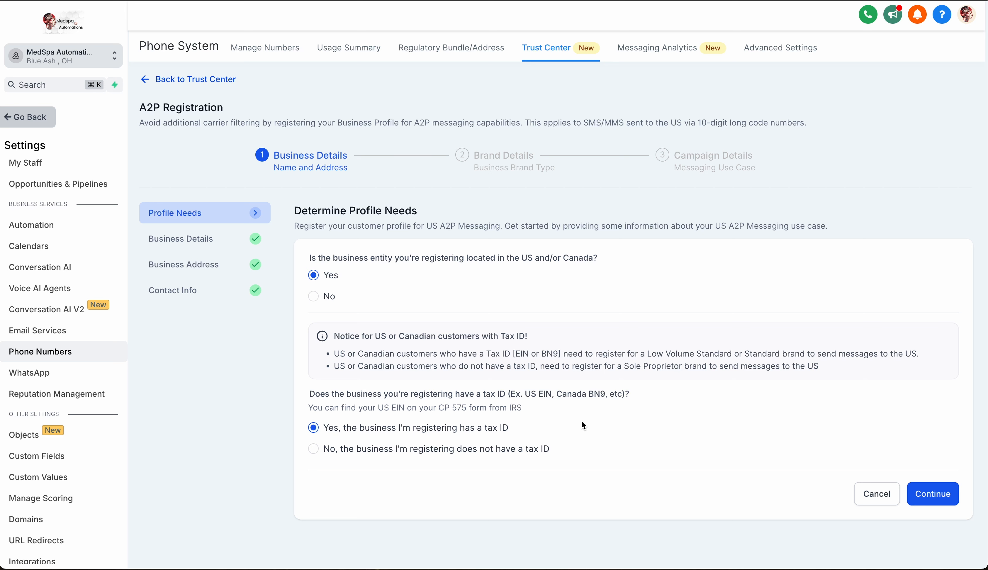
pyautogui.click(933, 494)
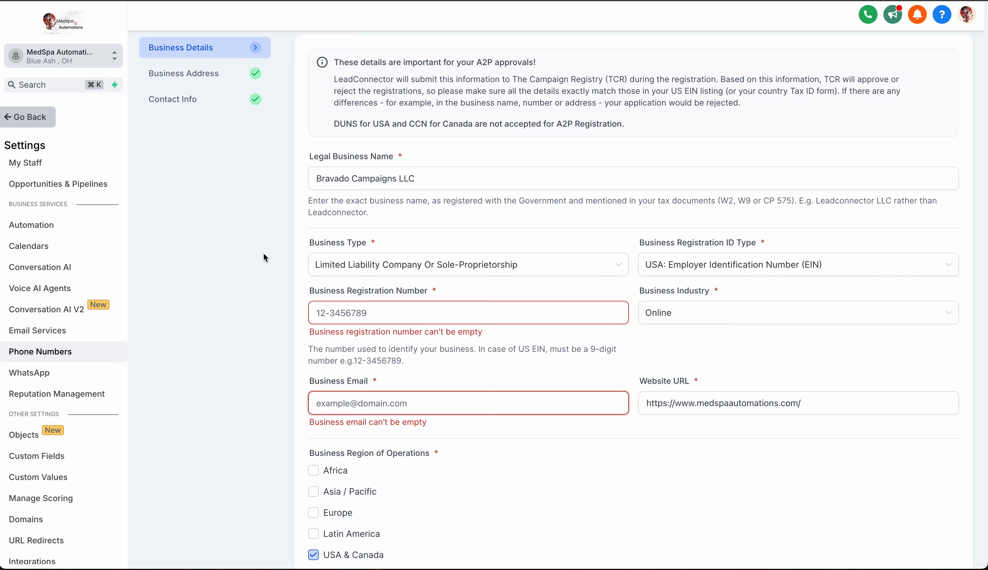
# Examine the business type and registration ID type options and the website and industry fields in the business details.
pyautogui.scroll(2, 271, 243)
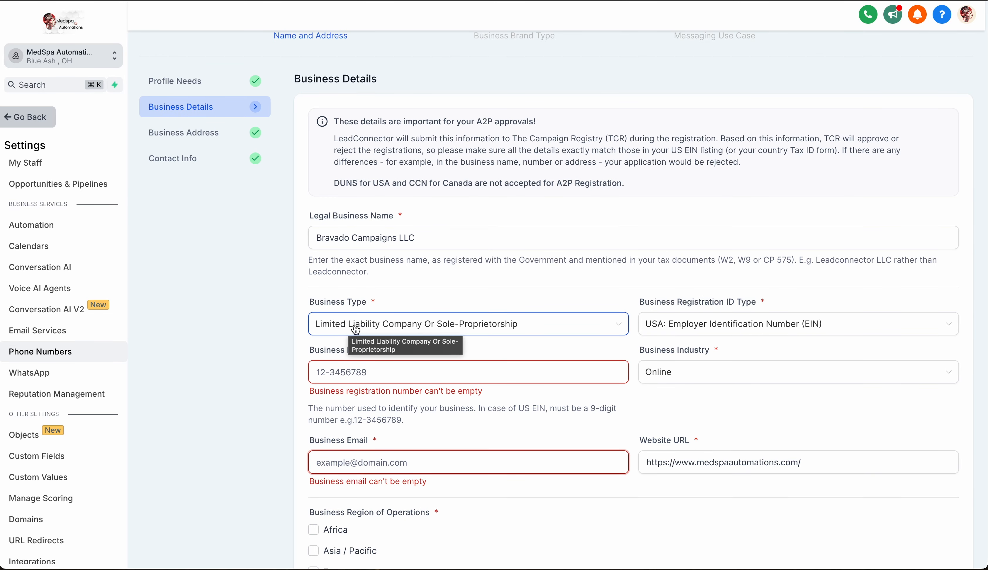
pyautogui.click(613, 323)
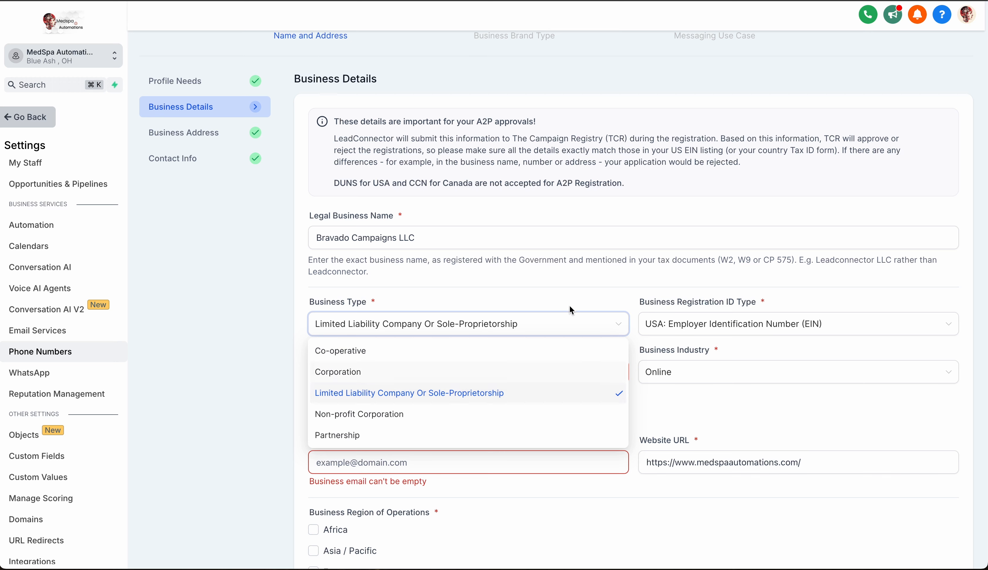
pyautogui.click(703, 312)
pyautogui.click(749, 325)
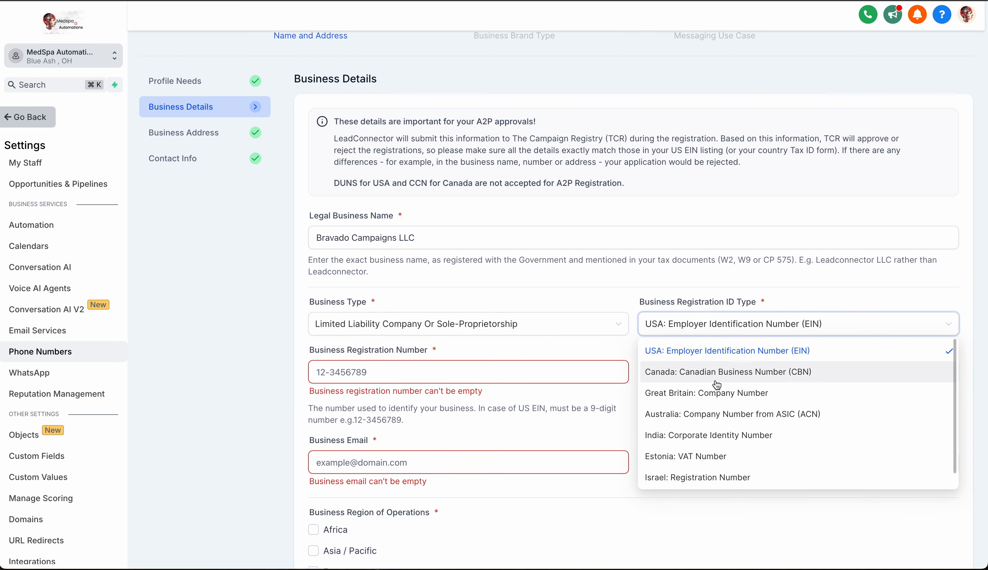
pyautogui.scroll(-1, 737, 397)
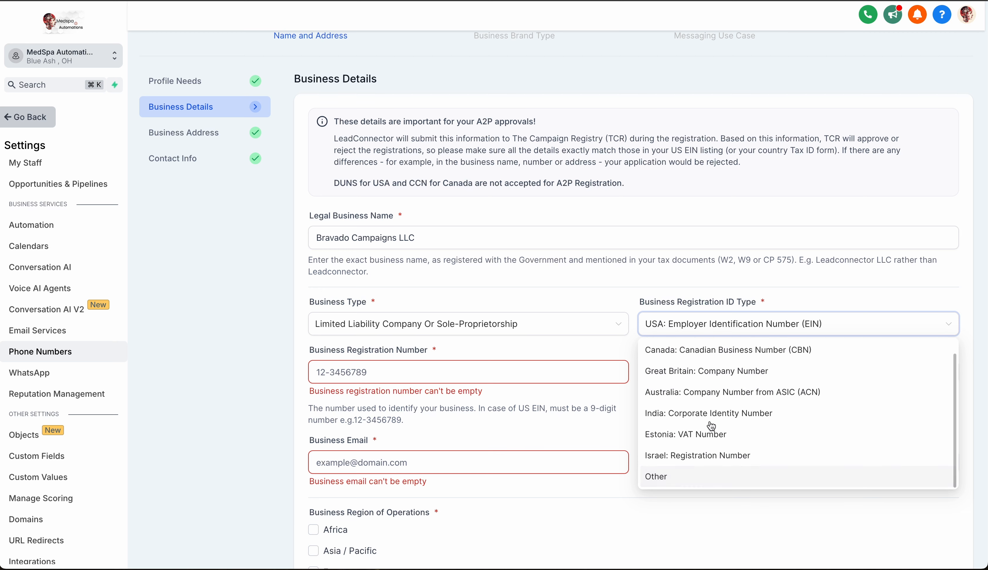
pyautogui.scroll(1, 711, 423)
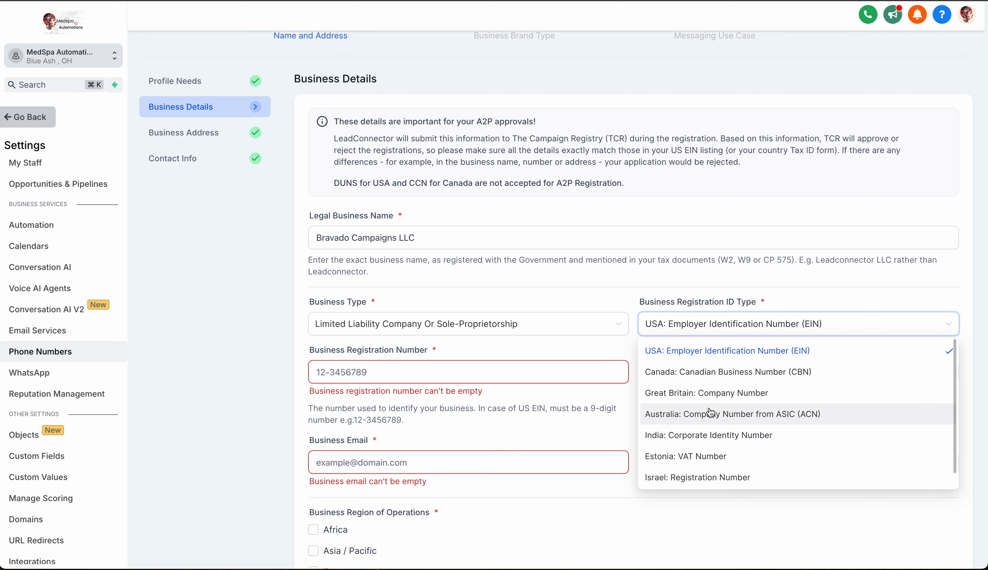
pyautogui.click(703, 221)
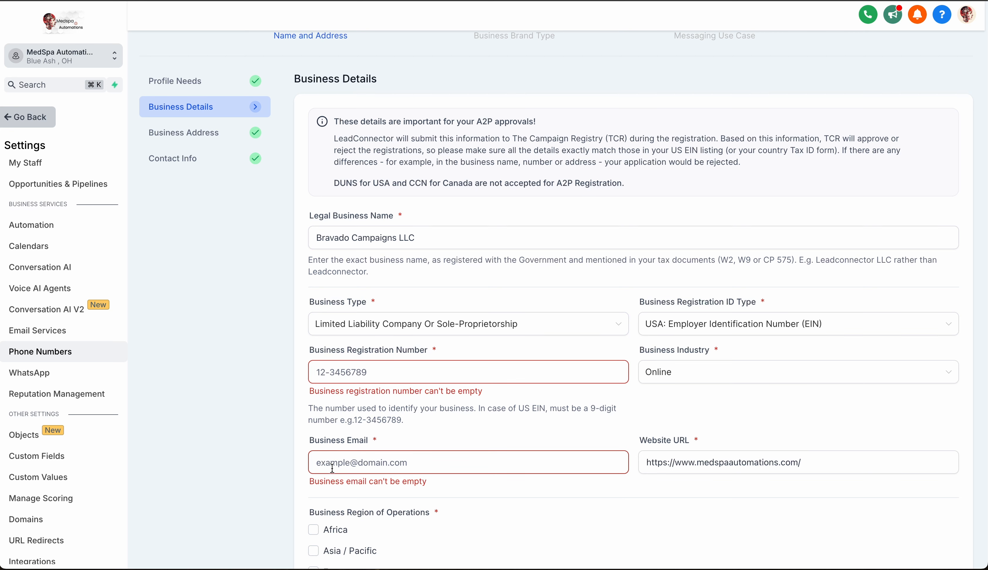
pyautogui.click(781, 461)
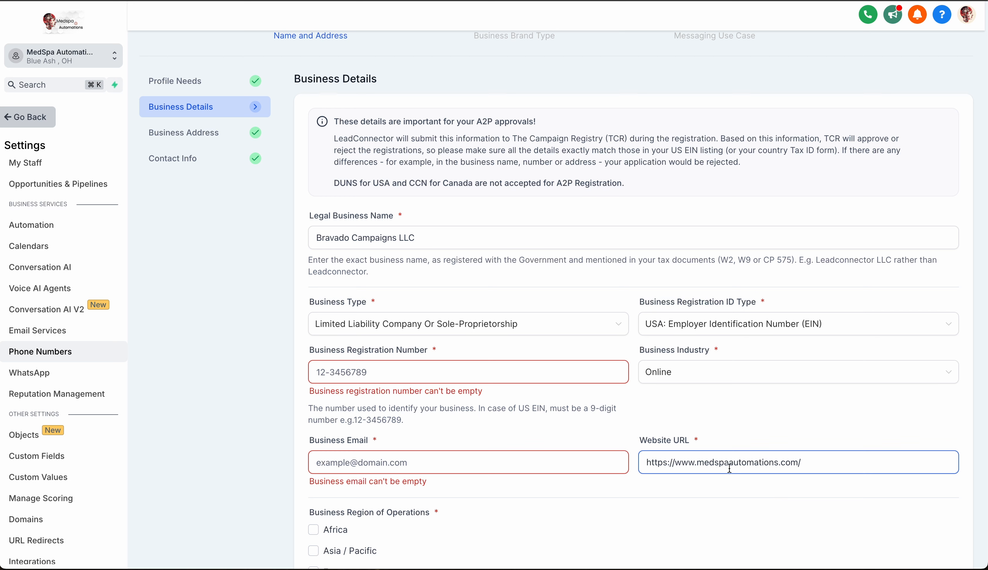
pyautogui.click(703, 378)
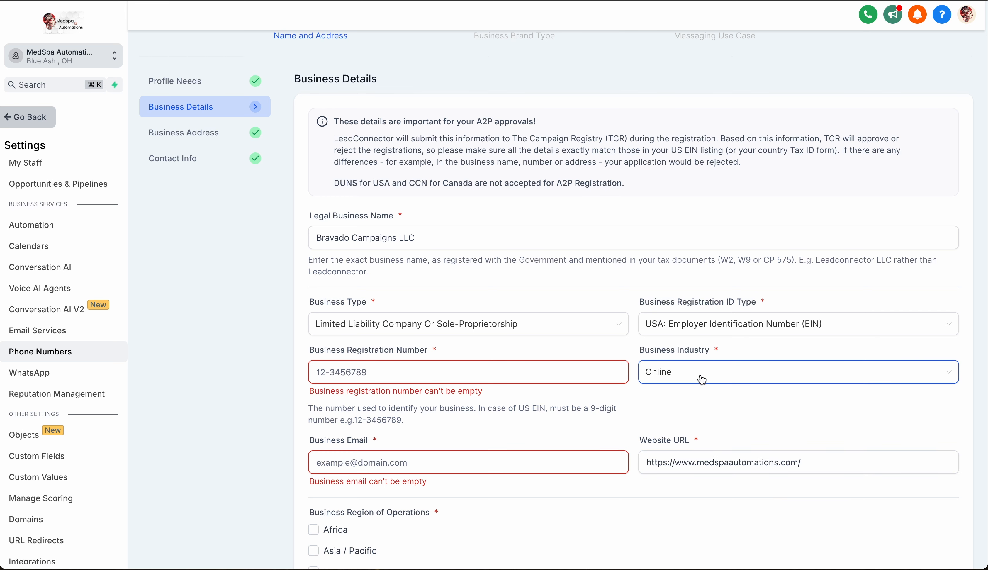
# Examine the available business industry options in the business details.
pyautogui.click(718, 376)
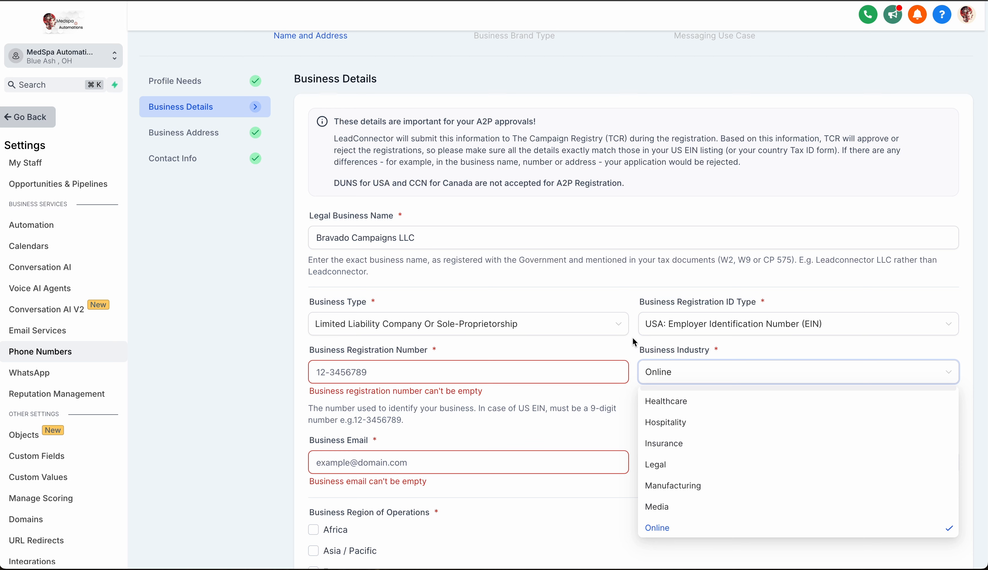
pyautogui.scroll(1, 753, 458)
pyautogui.scroll(1, 753, 457)
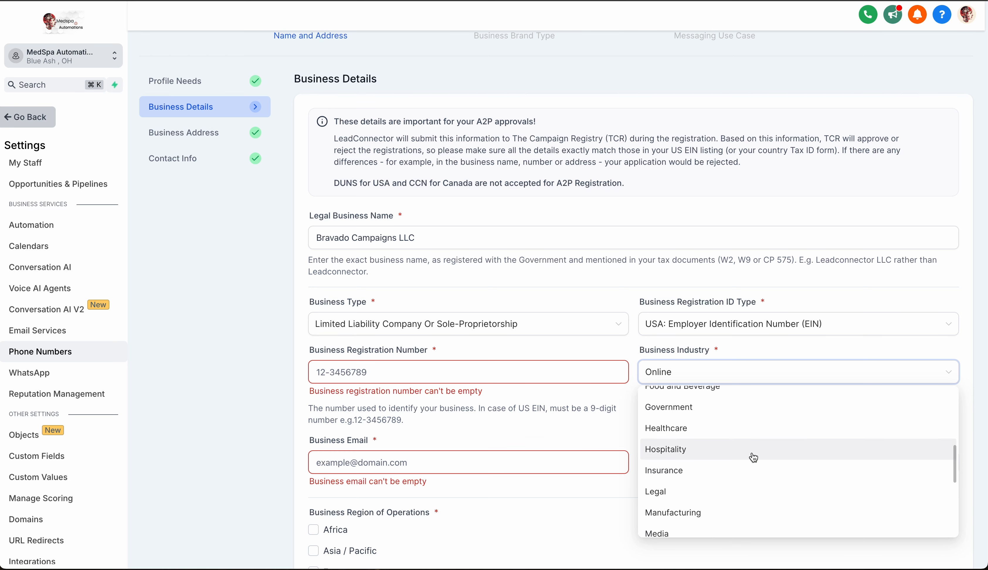
pyautogui.scroll(2, 752, 459)
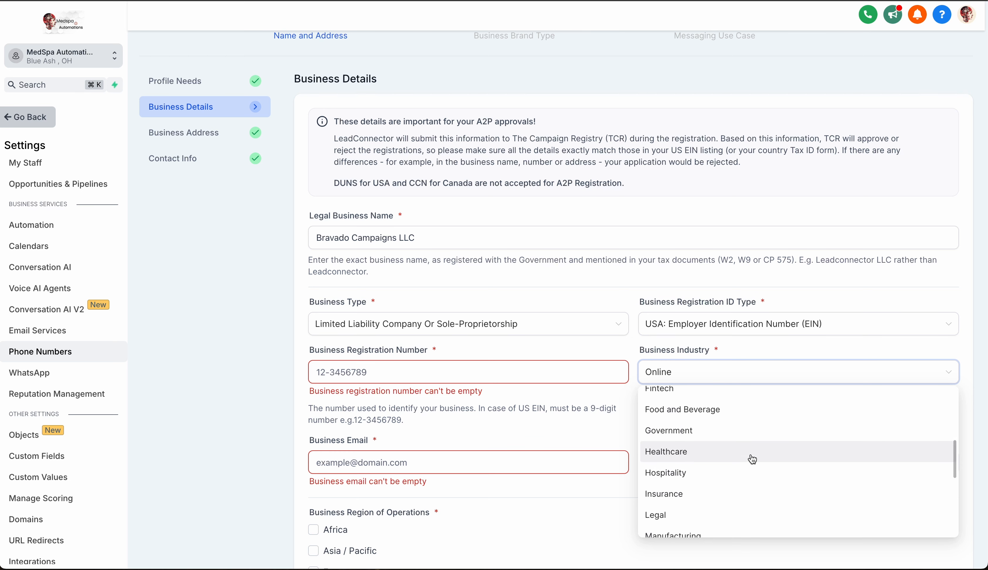
pyautogui.scroll(6, 749, 437)
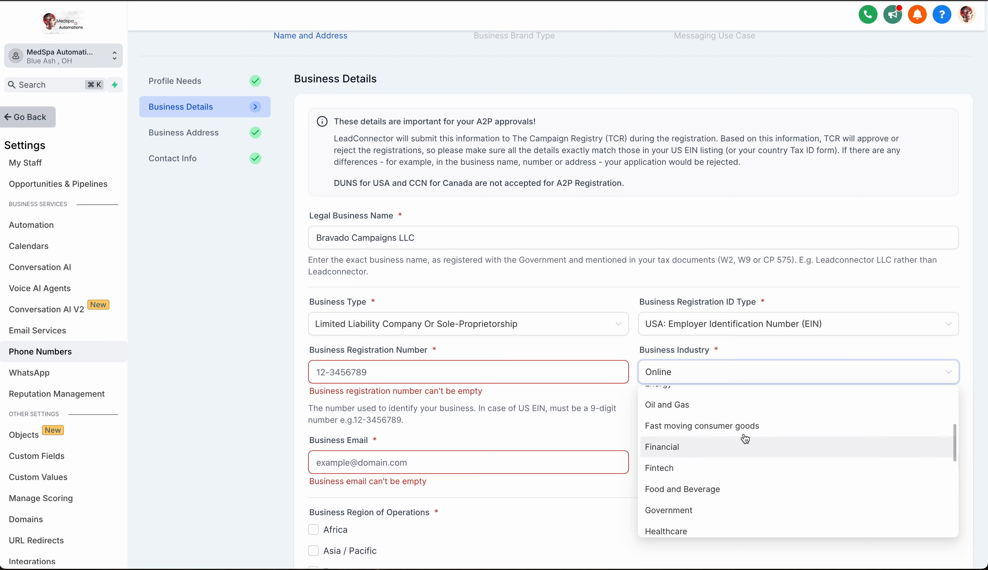
pyautogui.scroll(4, 741, 422)
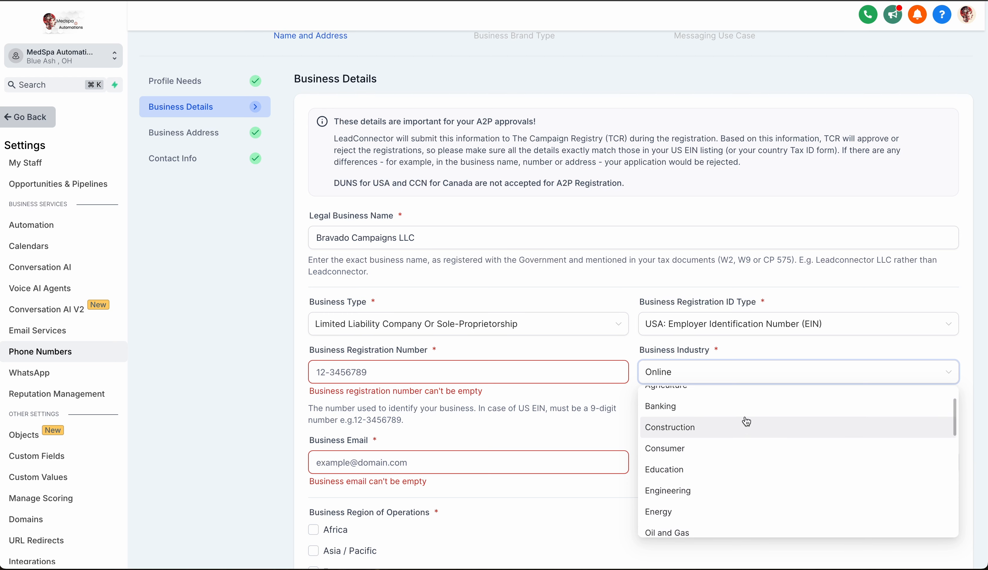
pyautogui.scroll(-12, 745, 422)
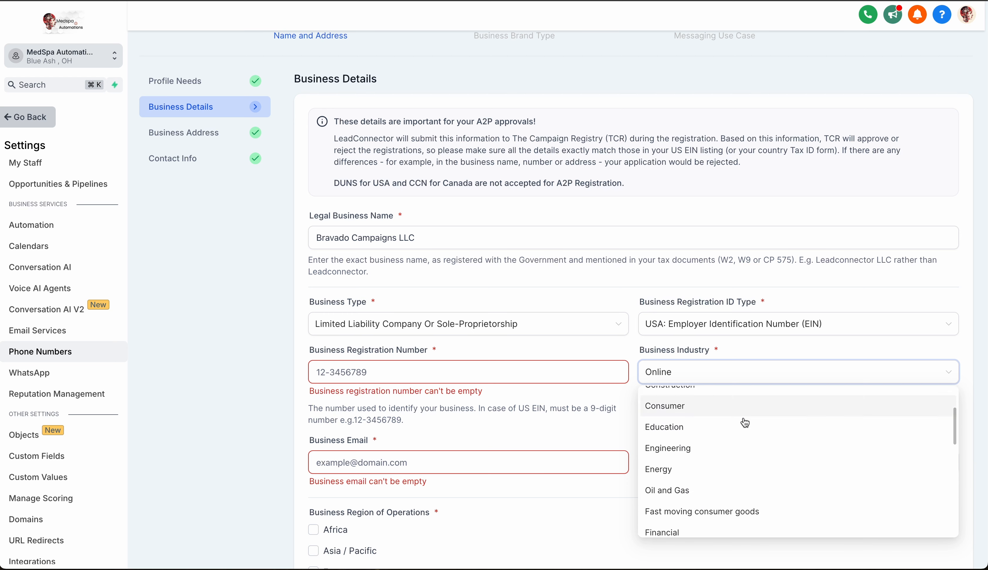
pyautogui.scroll(-7, 745, 422)
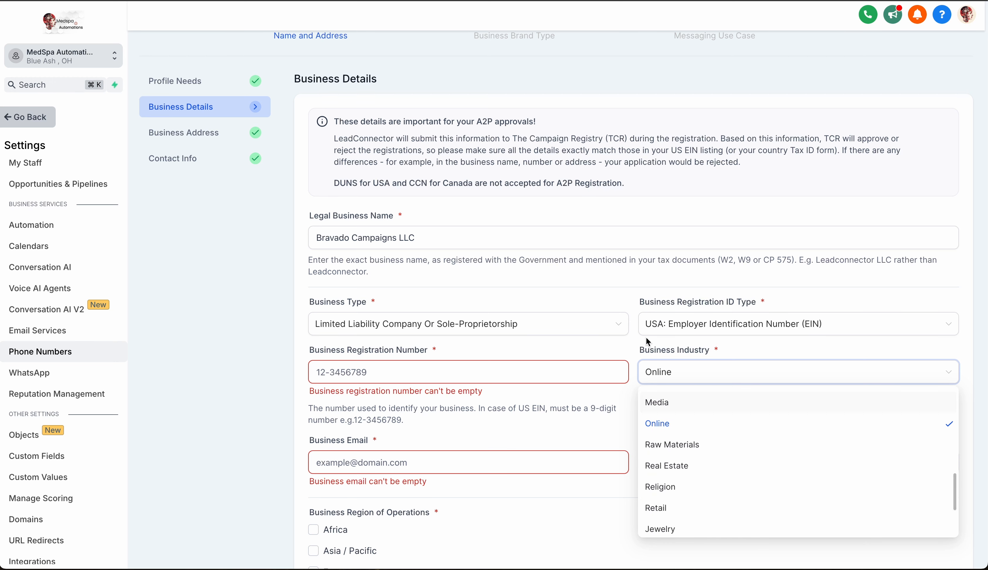
pyautogui.click(632, 292)
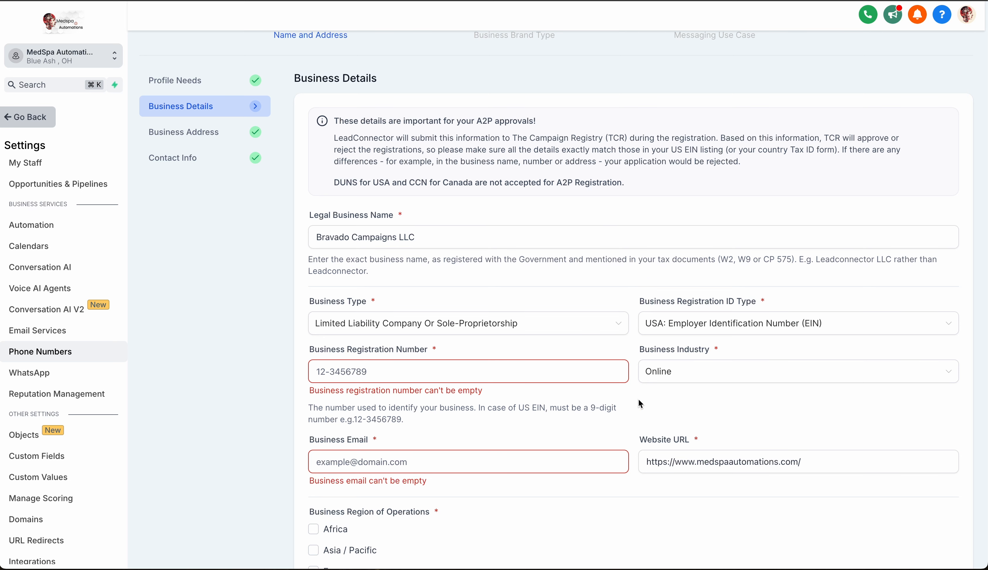
# Review the remaining business details, including the business address and the authorized representative's contact fields.
pyautogui.scroll(-3, 640, 389)
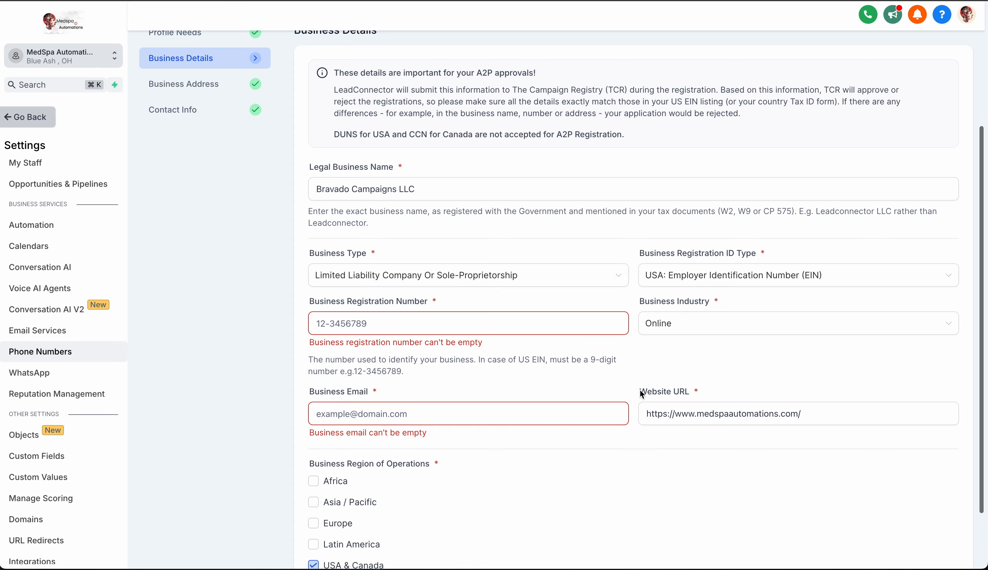
pyautogui.click(640, 389)
pyautogui.scroll(-3, 640, 390)
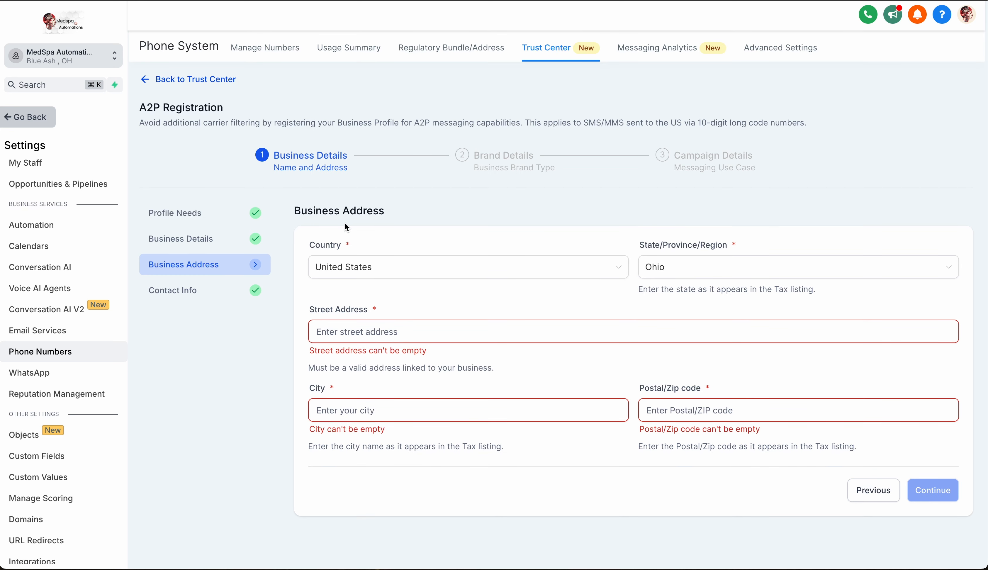
pyautogui.click(366, 265)
pyautogui.click(935, 489)
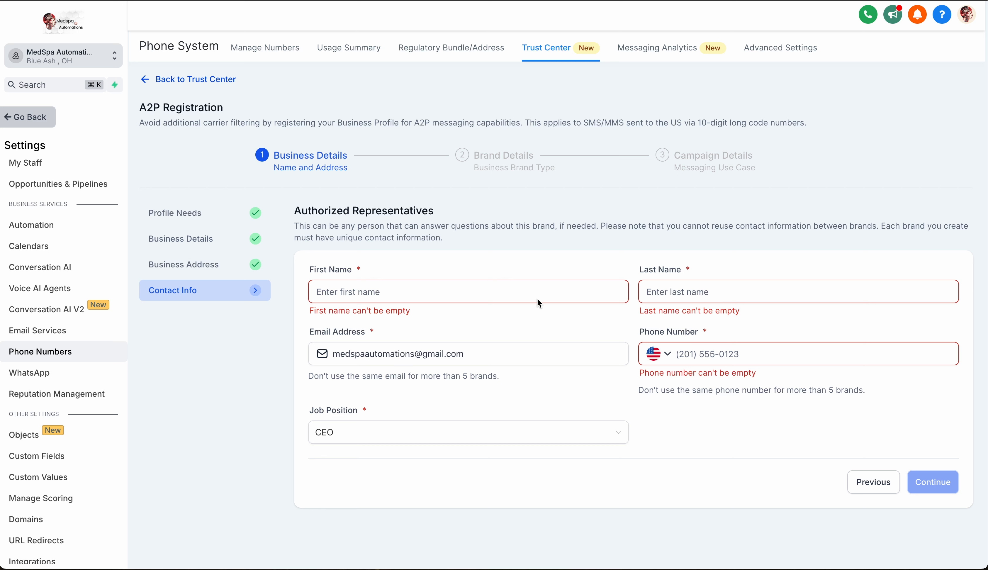
pyautogui.click(331, 363)
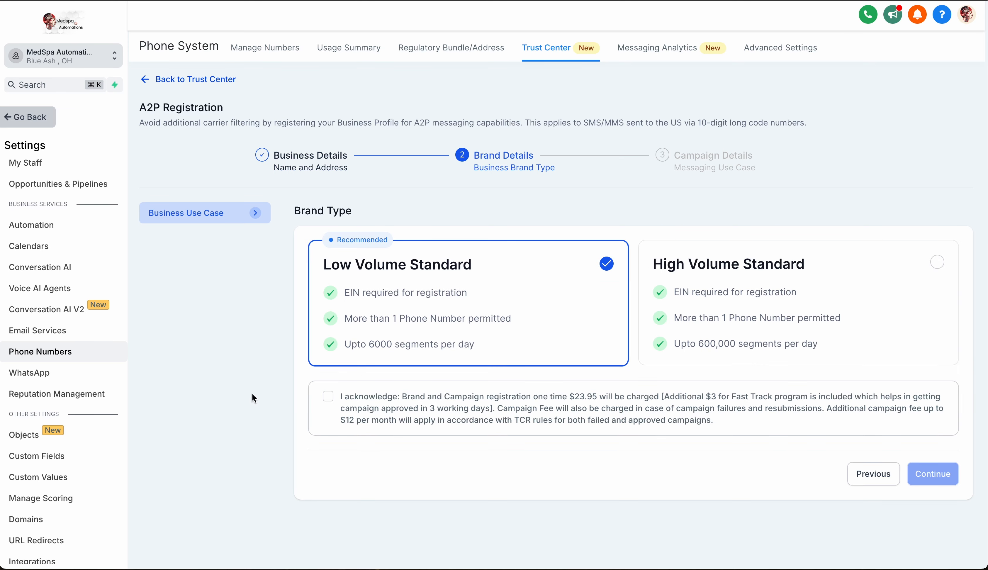
# Acknowledge the registration charges for the Low Volume Standard brand type and continue to the campaign details.
pyautogui.click(328, 397)
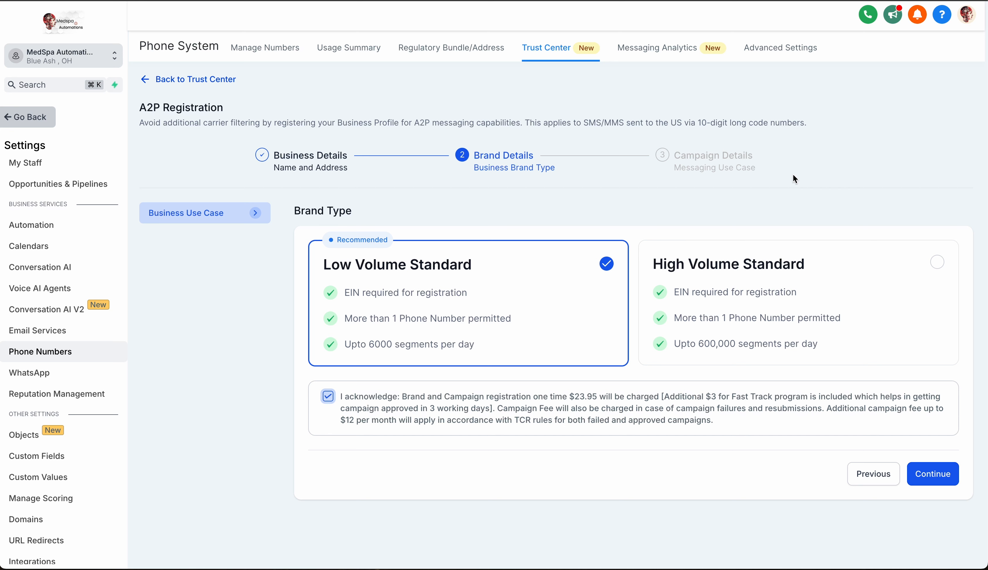
pyautogui.click(944, 481)
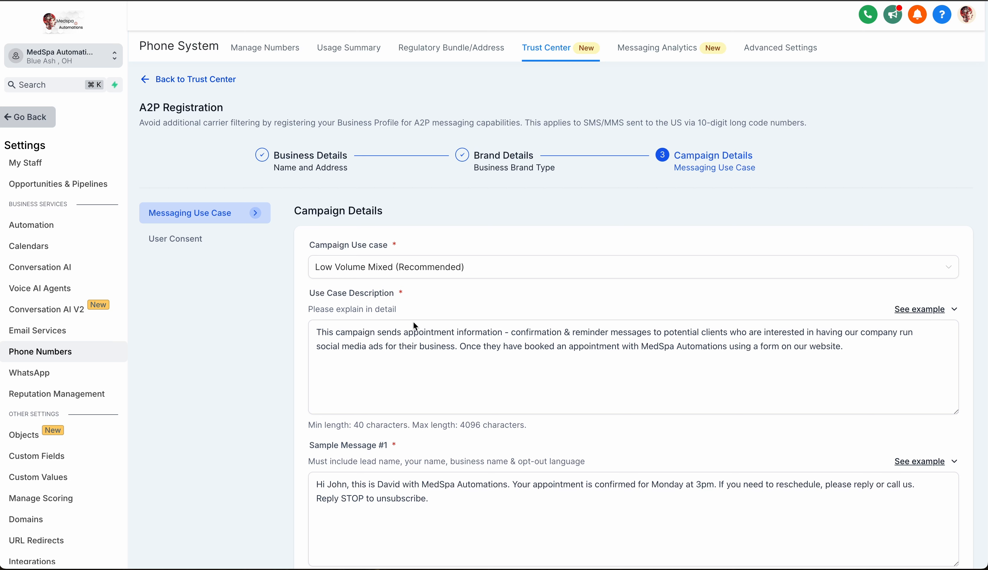
# Replace the use case description with the first provided example about appointment confirmation and reminder messages.
pyautogui.tripleClick(415, 331)
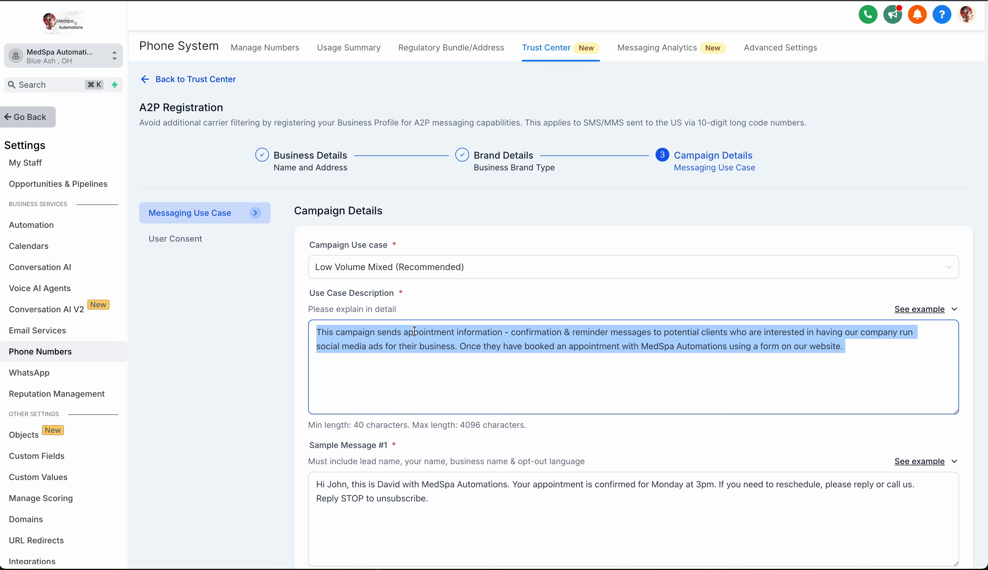
pyautogui.press('BackSpace')
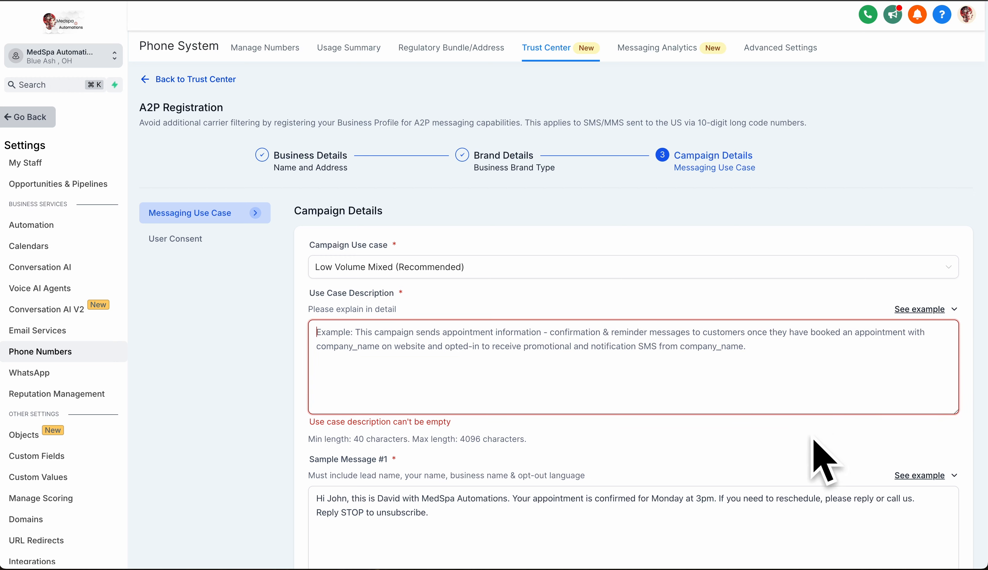
pyautogui.scroll(-2, 832, 451)
pyautogui.scroll(-5, 855, 443)
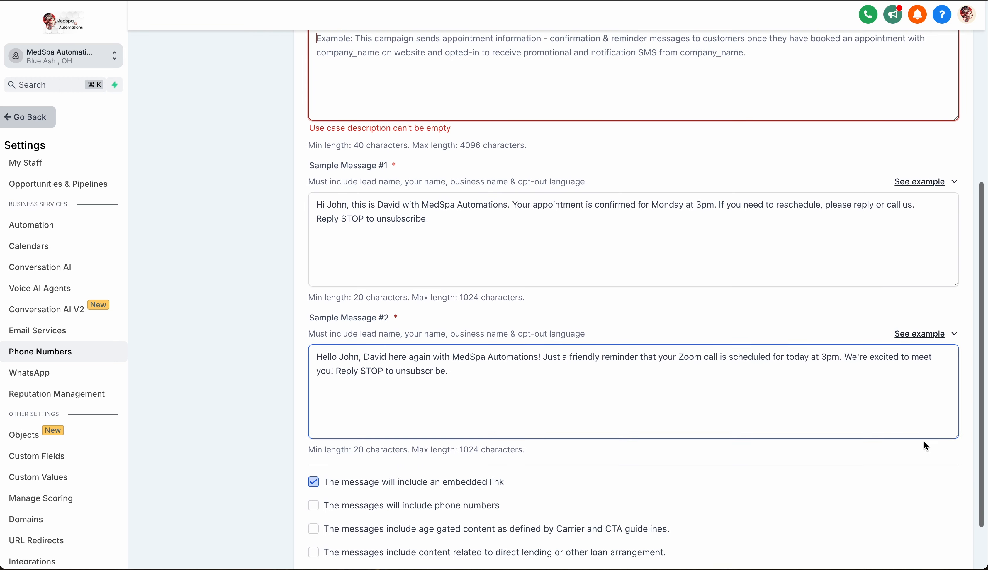
pyautogui.scroll(3, 924, 440)
pyautogui.scroll(6, 926, 440)
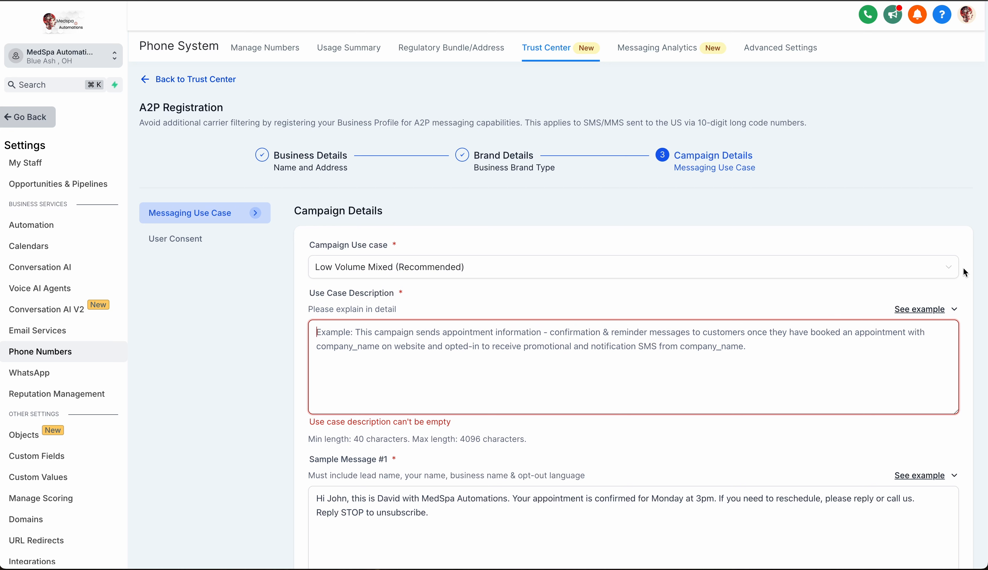
pyautogui.click(926, 311)
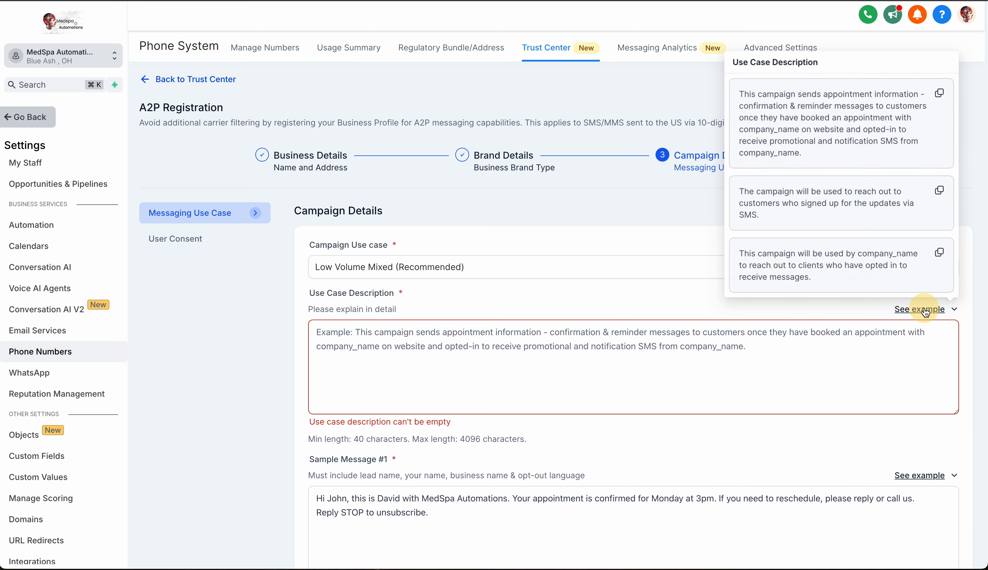
pyautogui.click(941, 95)
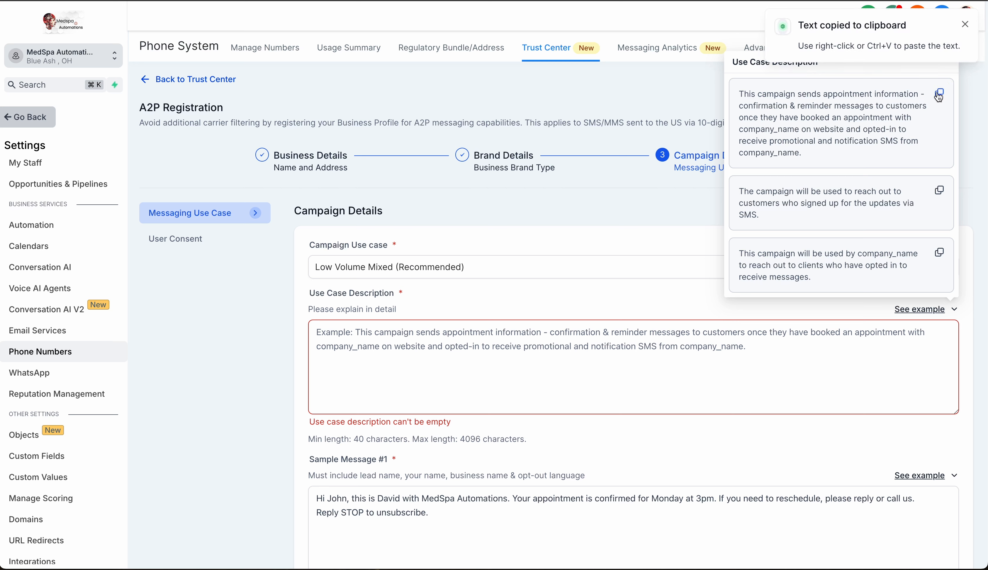
pyautogui.click(380, 351)
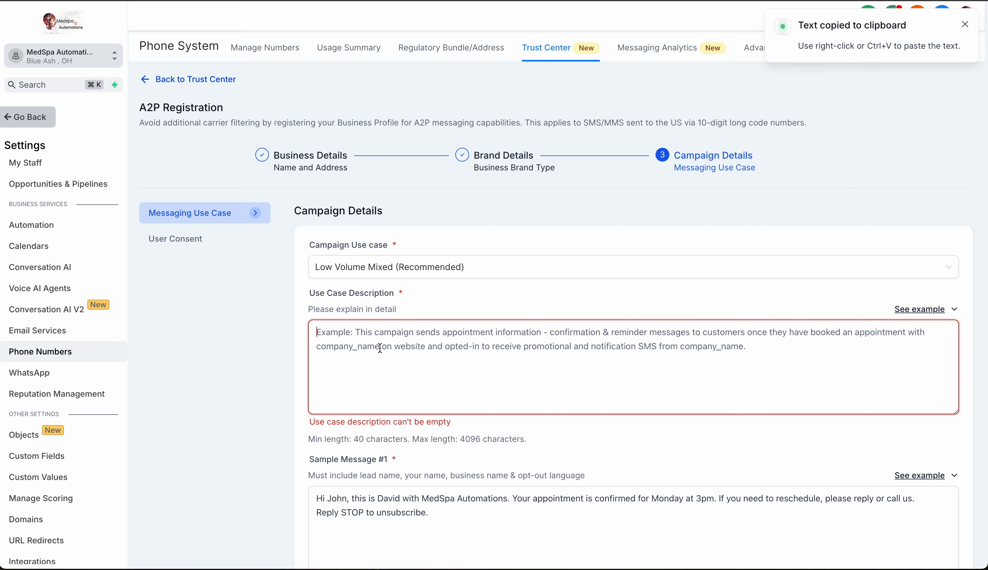
pyautogui.press('super+v')
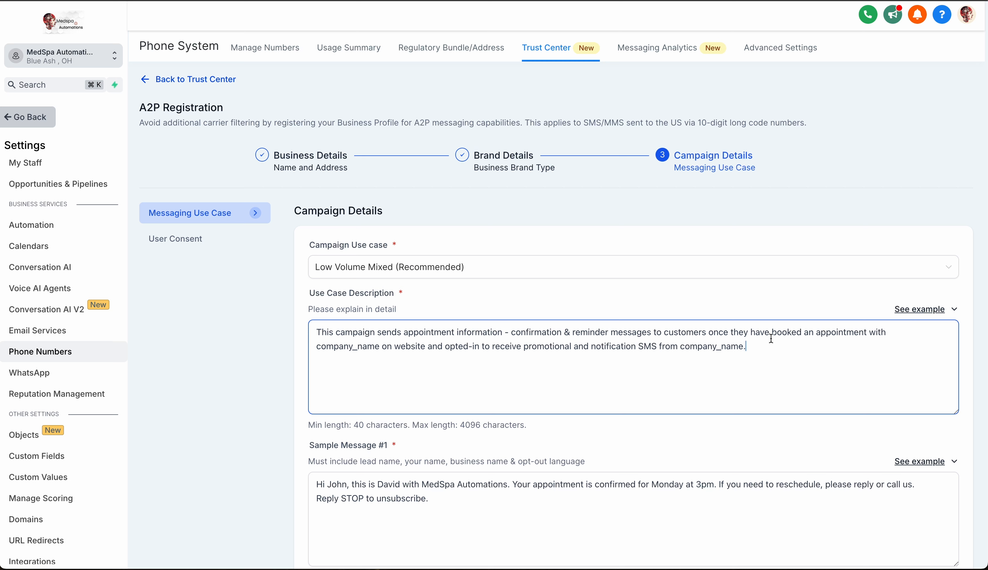
# Replace the first company_name placeholder in the use case description with "MedSpa Automations".
pyautogui.click(389, 347)
pyautogui.press('BackSpace')
pyautogui.press('BackSpace')
pyautogui.press('BackSpace')
pyautogui.press('BackSpace')
pyautogui.press('BackSpace')
pyautogui.press('BackSpace')
pyautogui.press('BackSpace')
pyautogui.press('BackSpace')
pyautogui.press('BackSpace')
pyautogui.press('BackSpace')
pyautogui.press('BackSpace')
pyautogui.press('BackSpace')
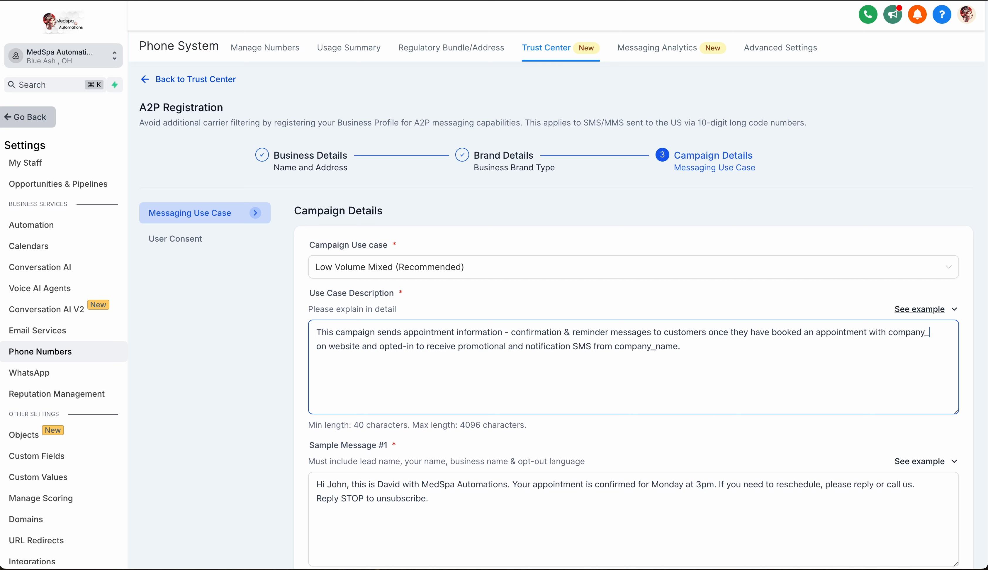
pyautogui.write('MedSpa Auto')
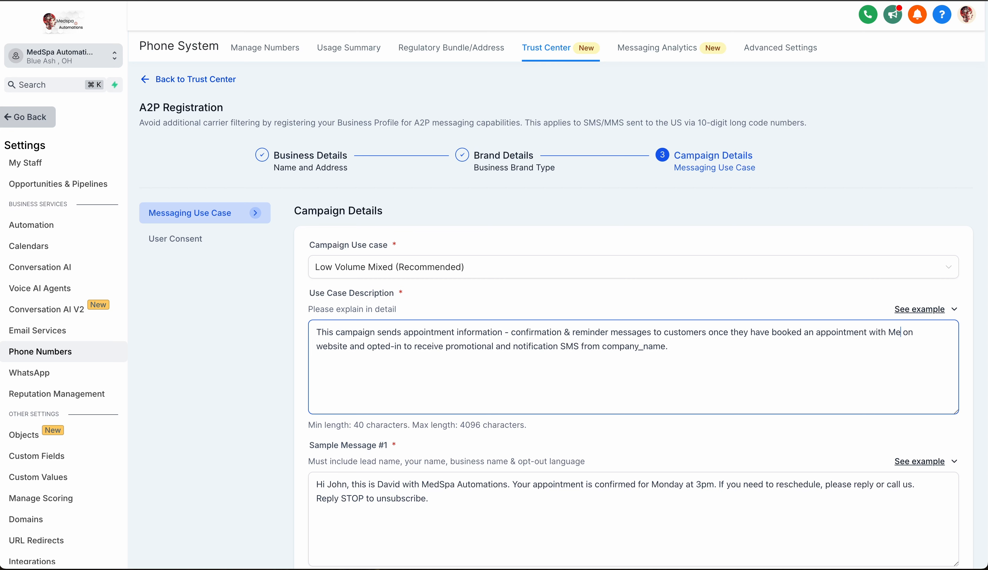
pyautogui.write('mations')
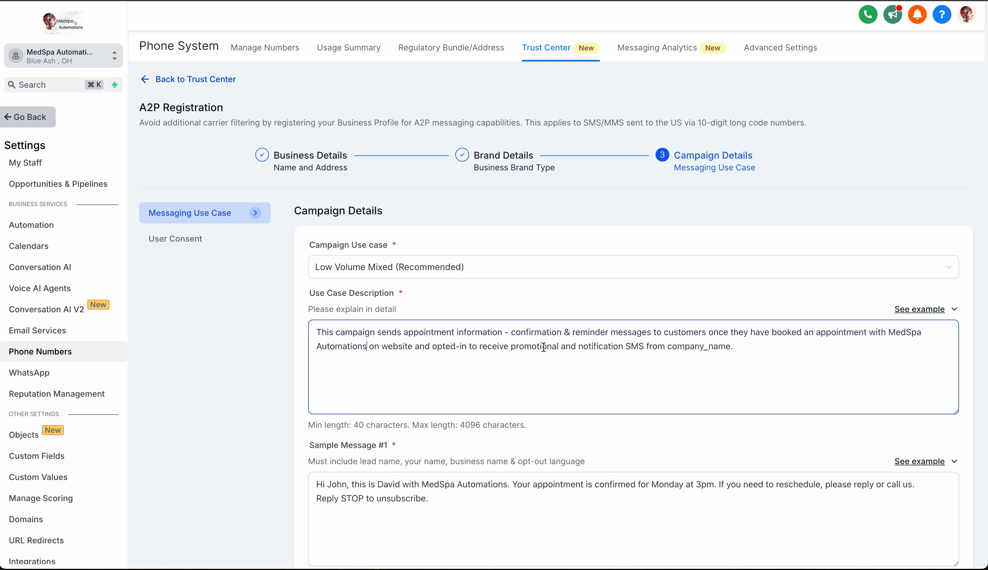
# Replace the final company_name placeholder in the use case description with "MedSpa Automations" and check the description examples again.
pyautogui.click(728, 346)
pyautogui.moveTo(732, 346); pyautogui.dragTo(668, 347)
pyautogui.press('BackSpace')
pyautogui.write('MedSpa Automations')
pyautogui.click(905, 311)
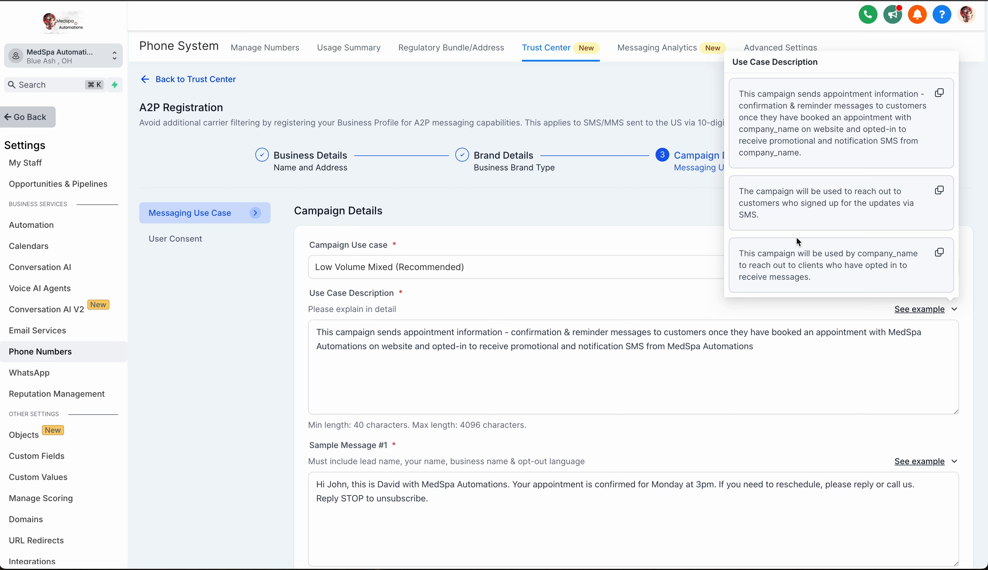
pyautogui.click(744, 386)
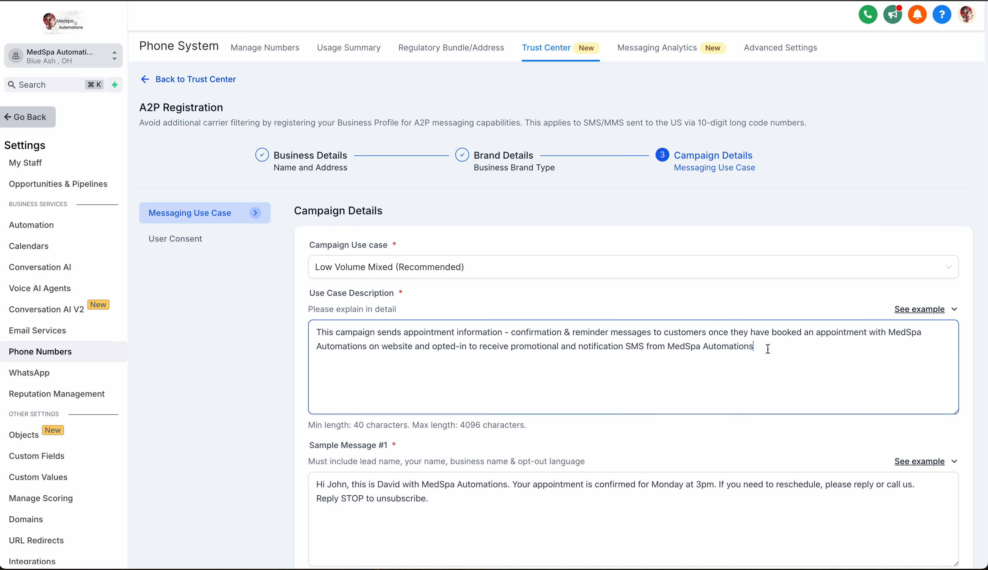
# Undo the edits to the use case description back to the original text about social media ads clients.
pyautogui.press('super+z')
pyautogui.press('super+z')
pyautogui.press('super+z')
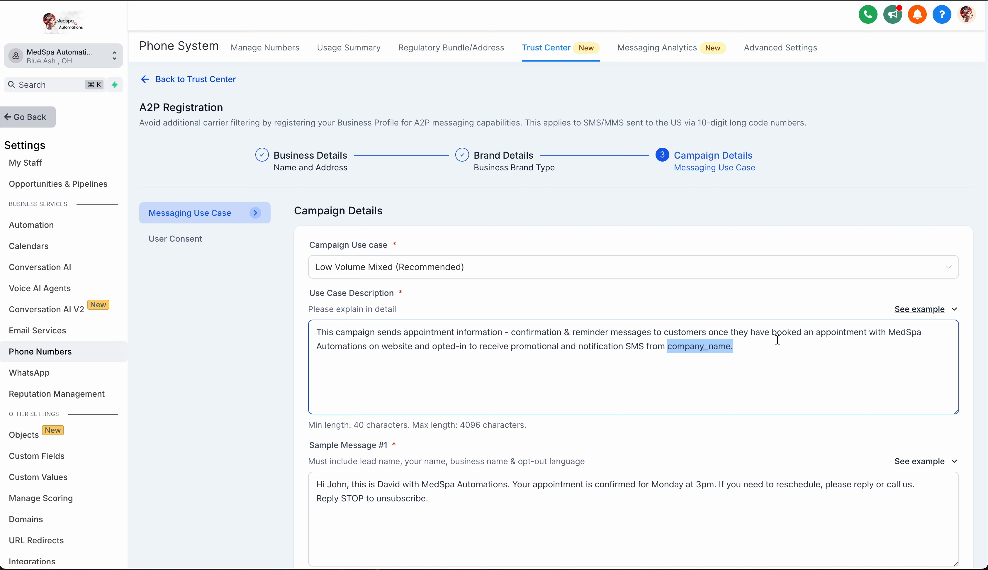
pyautogui.press('super+shift+z')
pyautogui.press('super+shift+z')
pyautogui.press('super+shift+z')
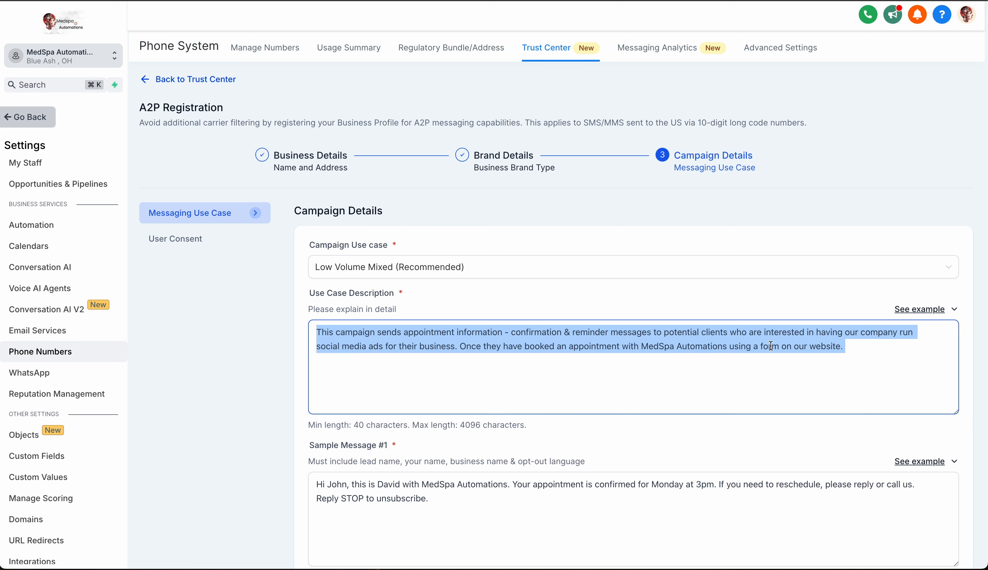
pyautogui.click(757, 371)
# View the examples for Sample Message #1 and copy the first one, about a confirmed appointment.
pyautogui.scroll(-5, 827, 345)
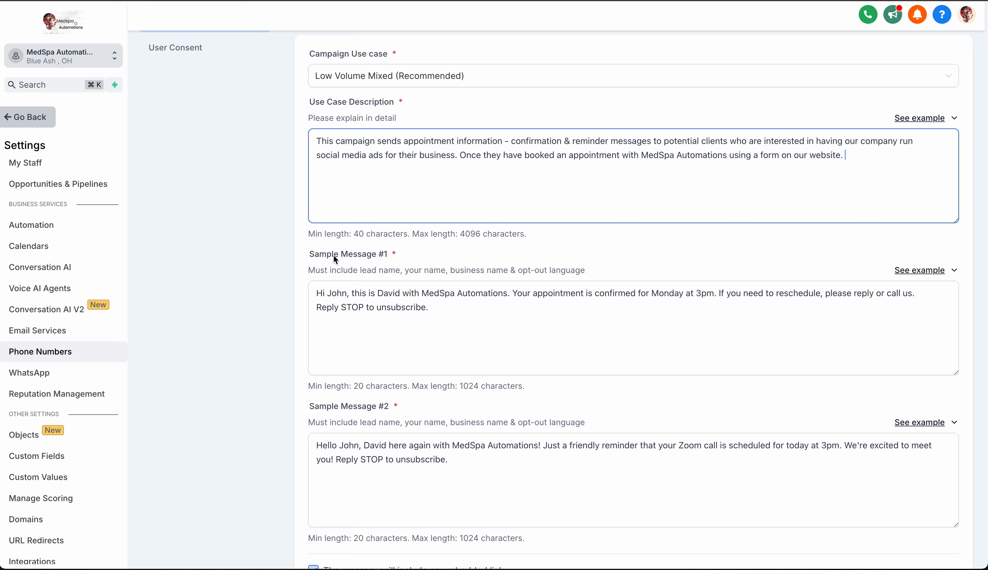
pyautogui.click(936, 272)
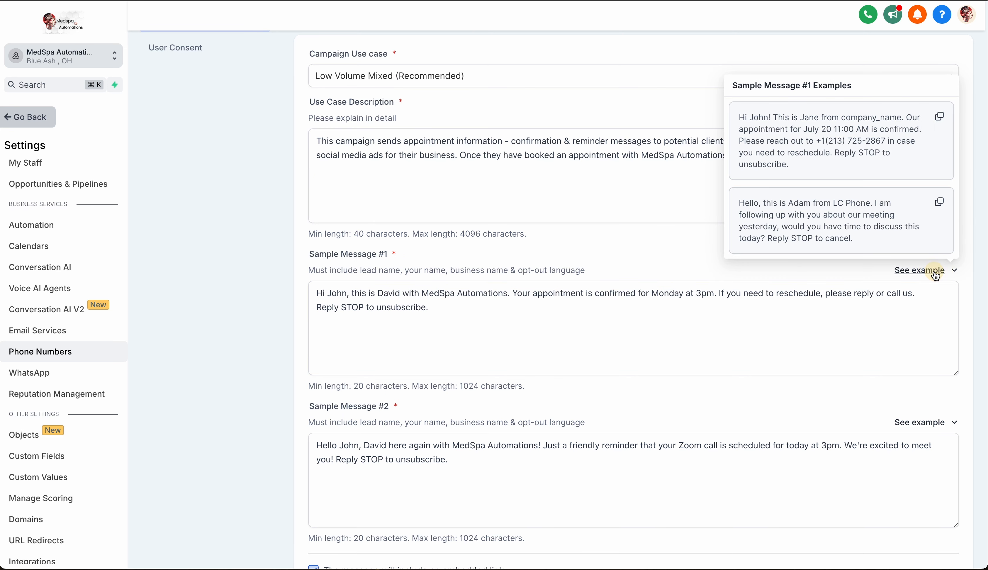
pyautogui.click(940, 119)
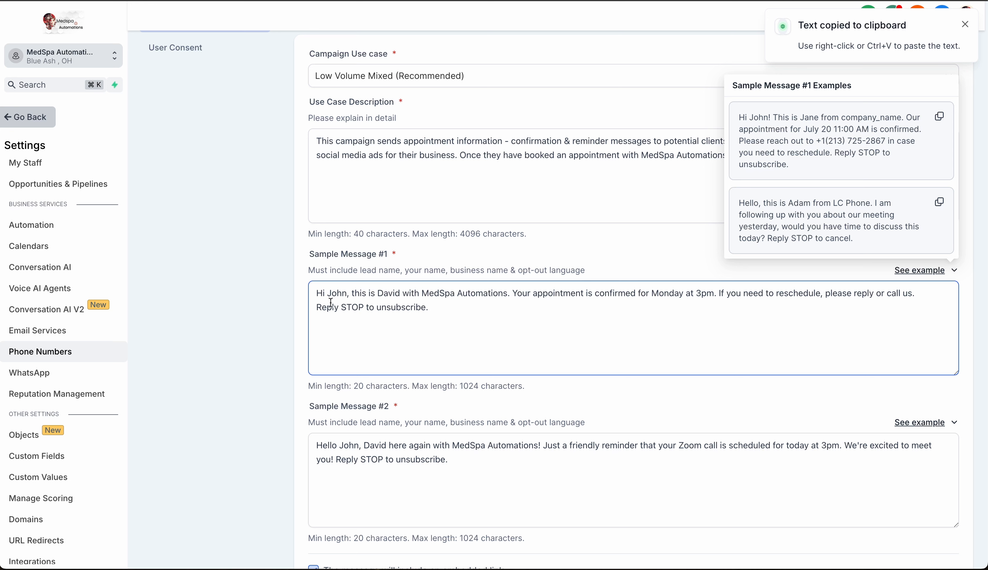
pyautogui.click(317, 295)
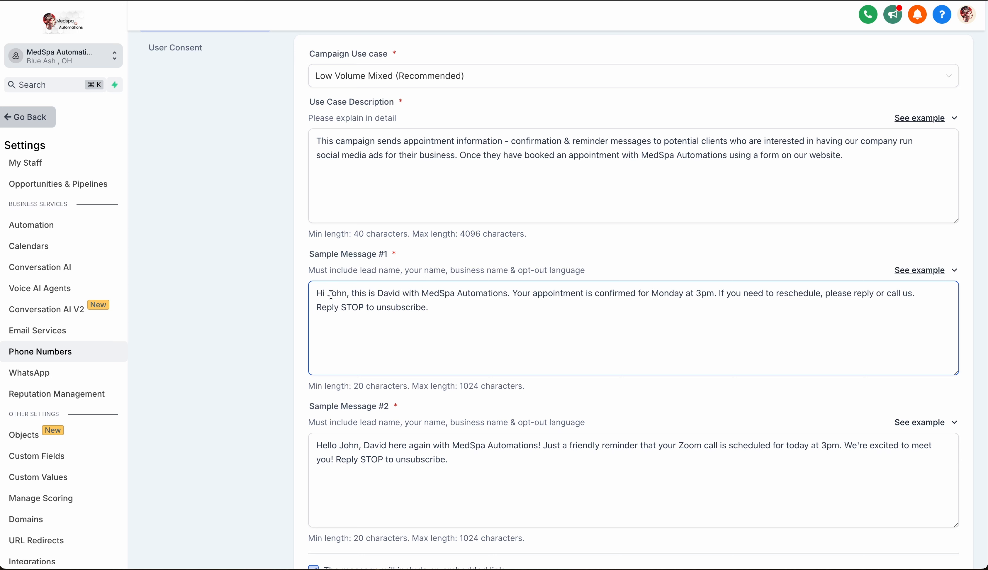
# Examine the sender's name and the business name in the Sample Message #1 text.
pyautogui.click(376, 294)
pyautogui.doubleClick(389, 294)
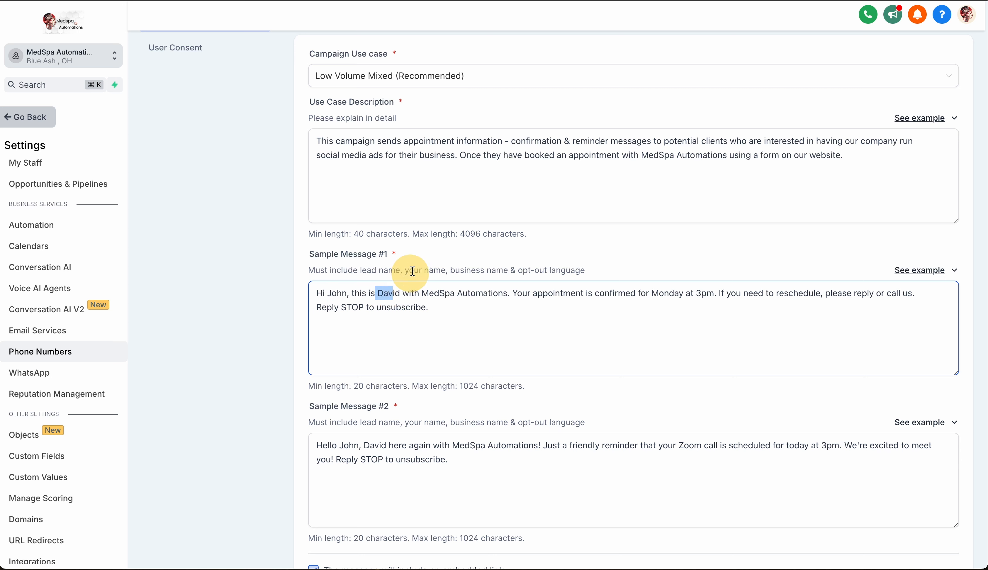
pyautogui.click(423, 295)
pyautogui.click(423, 294)
pyautogui.moveTo(423, 294); pyautogui.dragTo(509, 294)
pyautogui.click(568, 303)
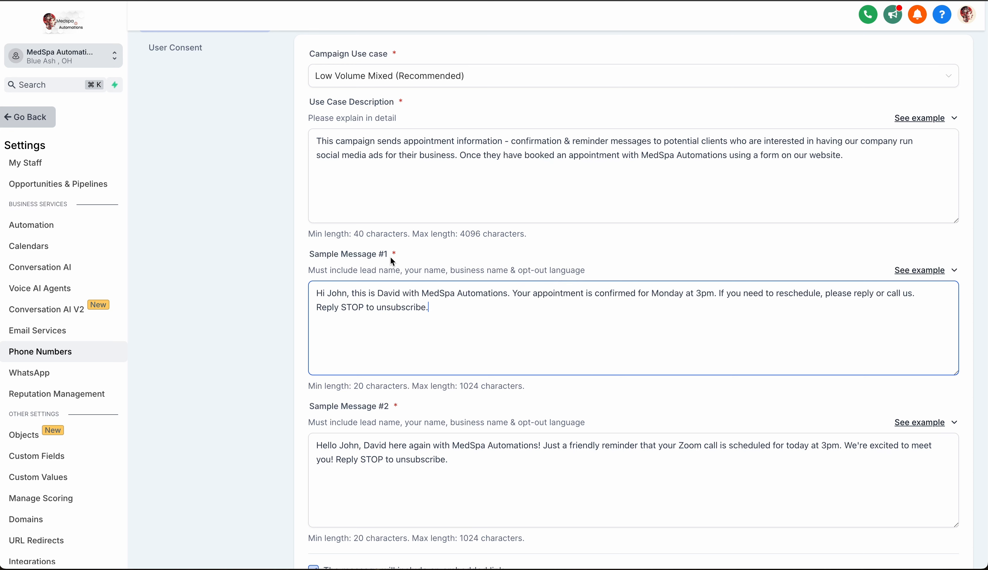
# Examine the Sample Message #2 text for the lead's name, the sender's name, the business name and the opt-out wording.
pyautogui.scroll(-2, 572, 334)
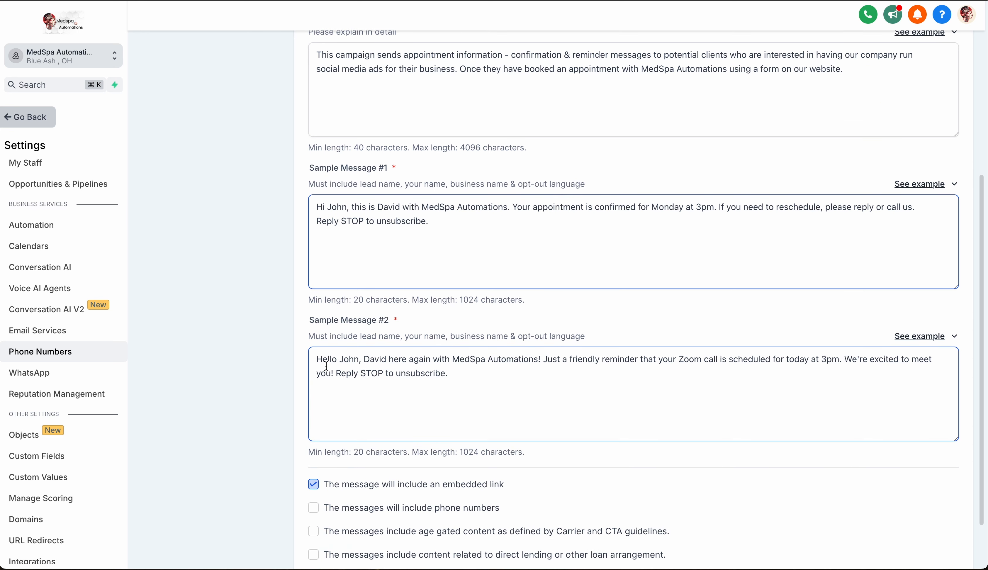
pyautogui.click(352, 328)
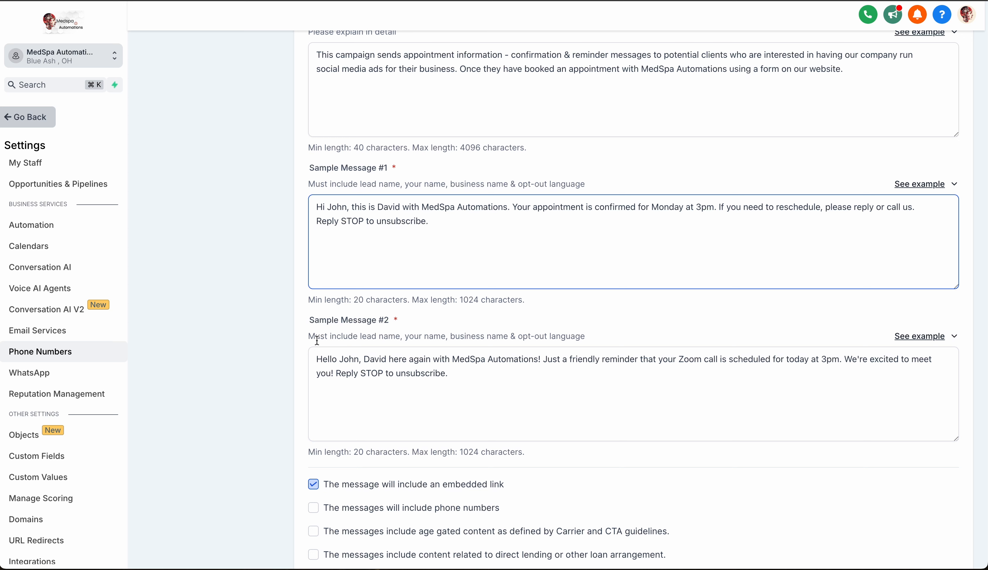
pyautogui.click(330, 355)
pyautogui.click(333, 335)
pyautogui.click(346, 353)
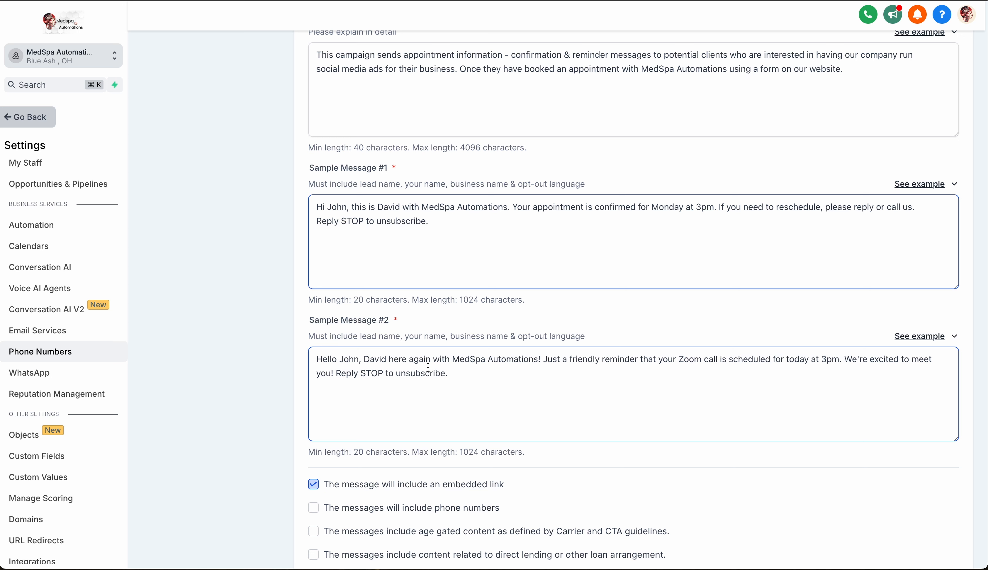
pyautogui.click(368, 334)
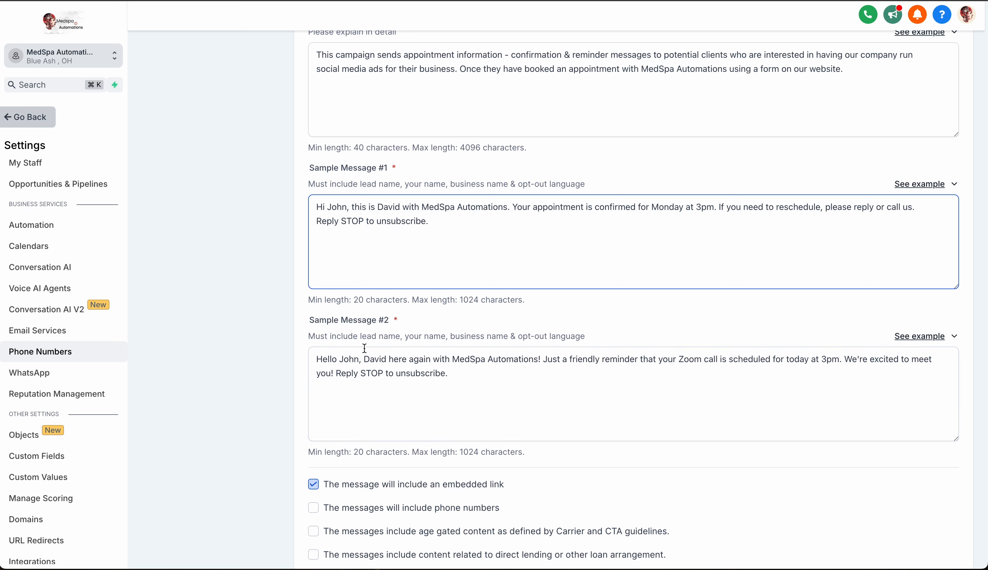
pyautogui.click(365, 355)
pyautogui.doubleClick(368, 359)
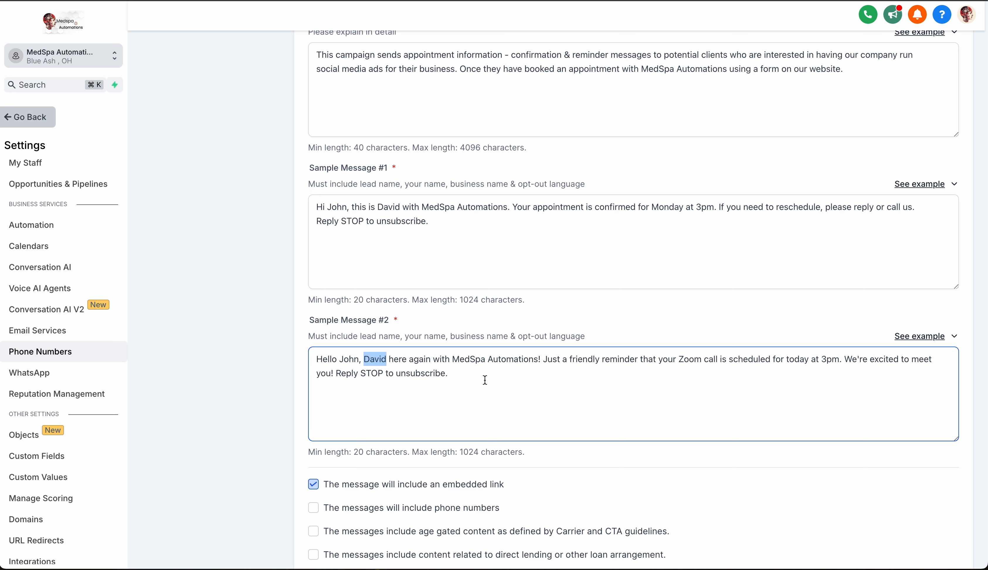
# Mark that the messages will include phone numbers and continue to the User Consent section.
pyautogui.scroll(-3, 485, 380)
pyautogui.click(314, 440)
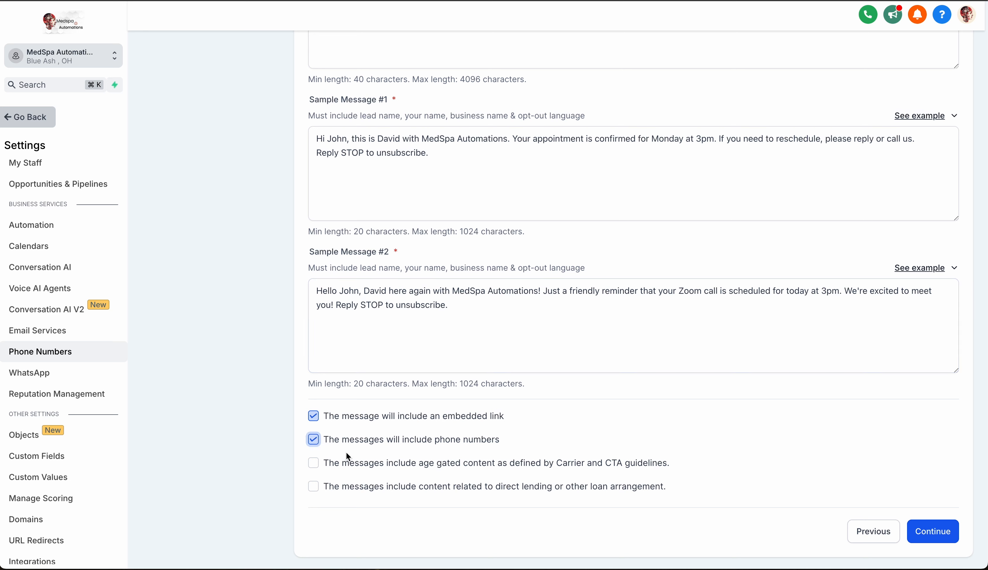
pyautogui.click(456, 316)
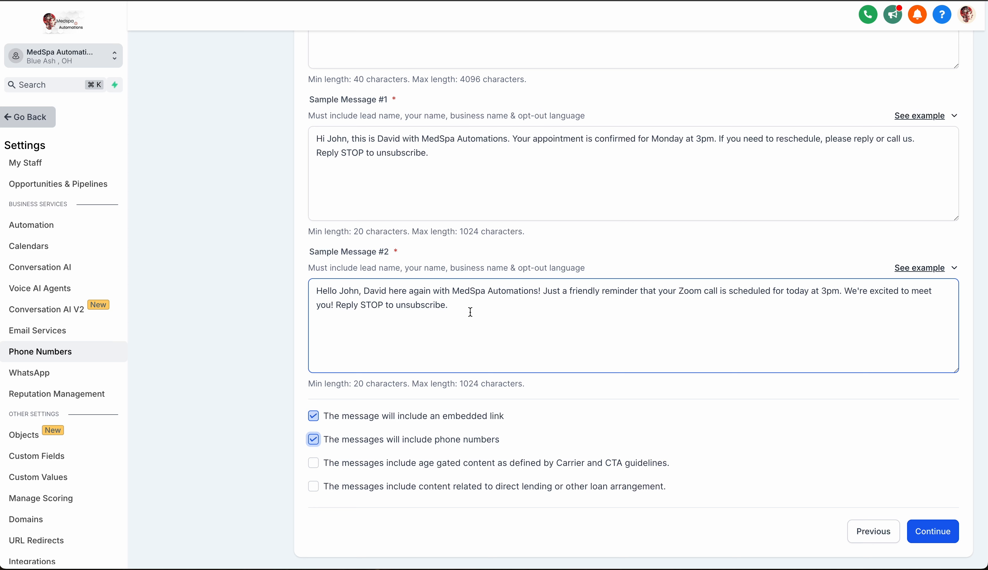
pyautogui.click(397, 455)
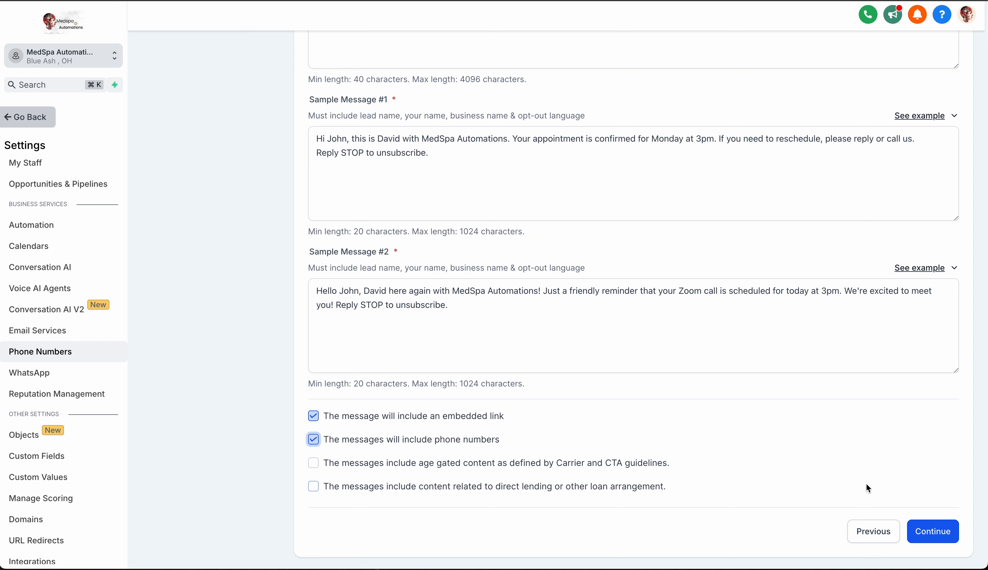
pyautogui.scroll(10, 869, 480)
pyautogui.scroll(-10, 873, 482)
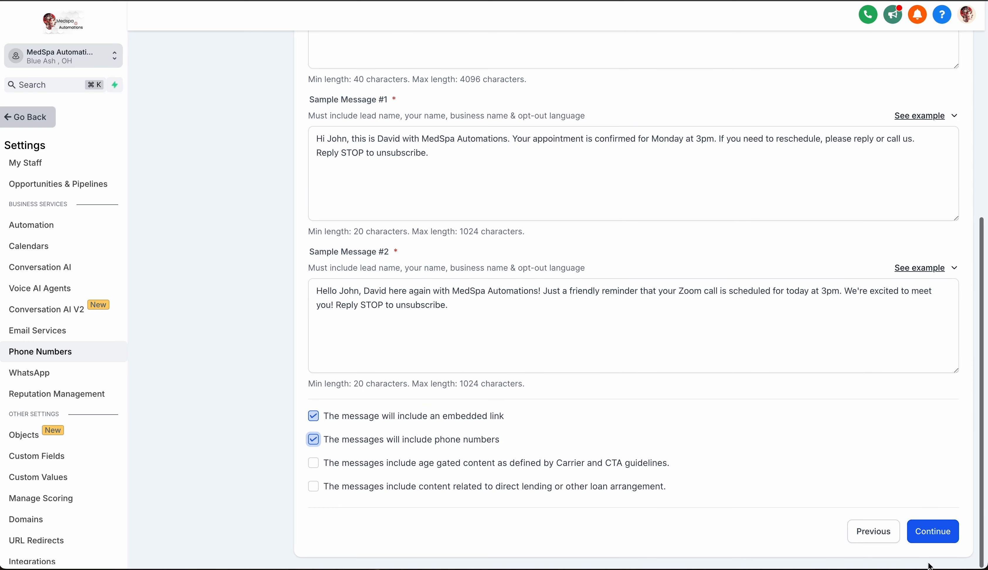
pyautogui.click(936, 537)
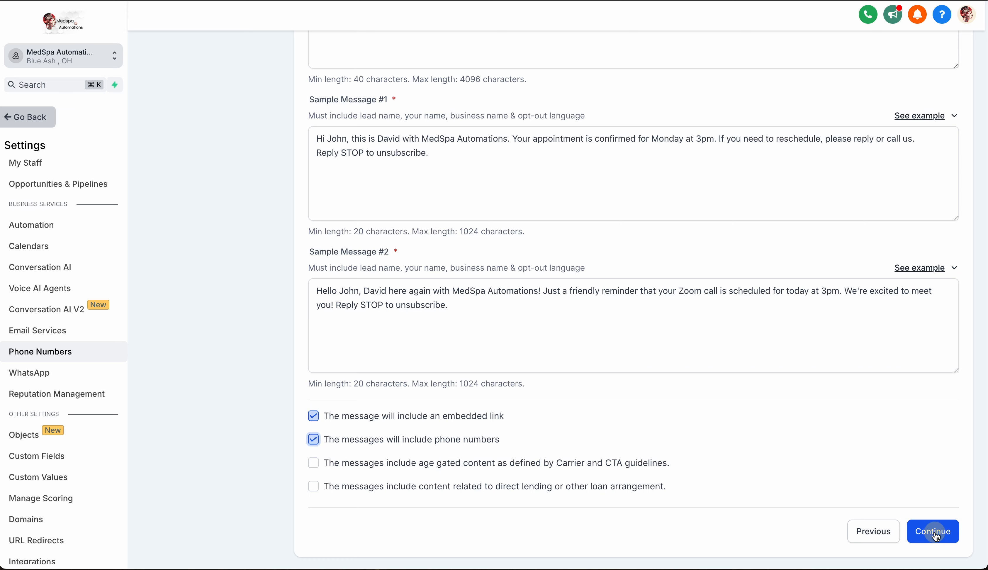
# View the User Consent example and compare it with the description of how contacts consent to receive messages.
pyautogui.click(628, 297)
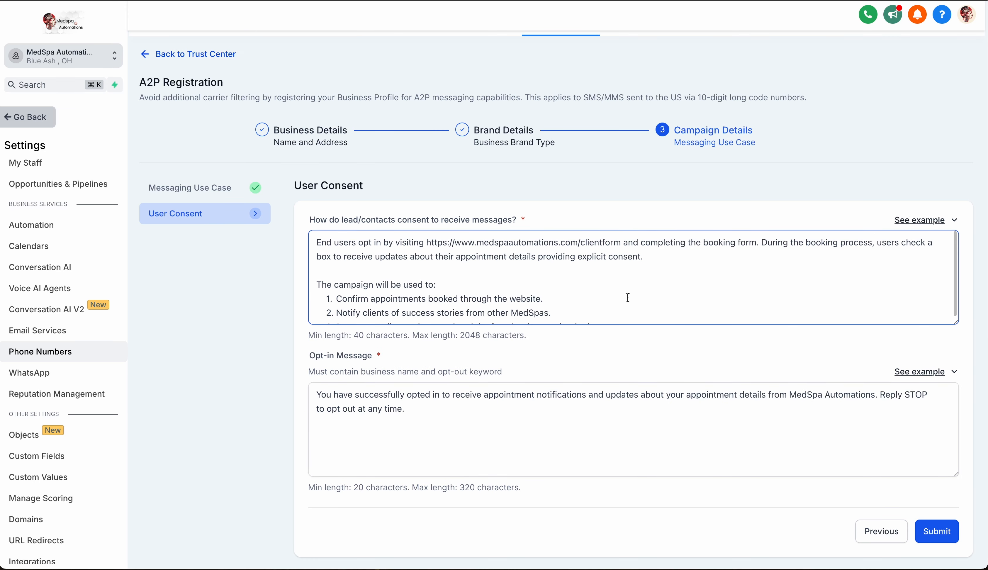
pyautogui.click(933, 226)
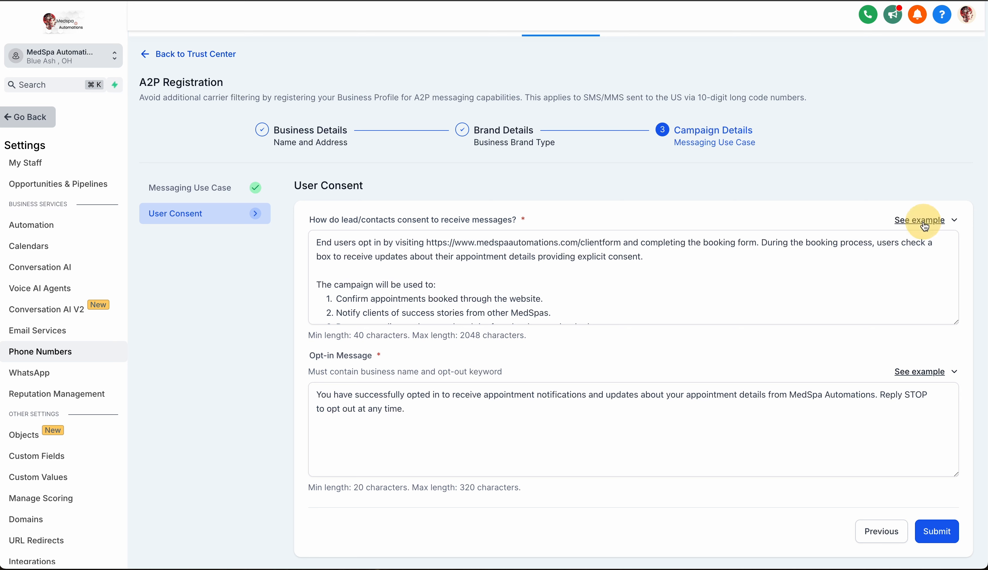
pyautogui.click(904, 220)
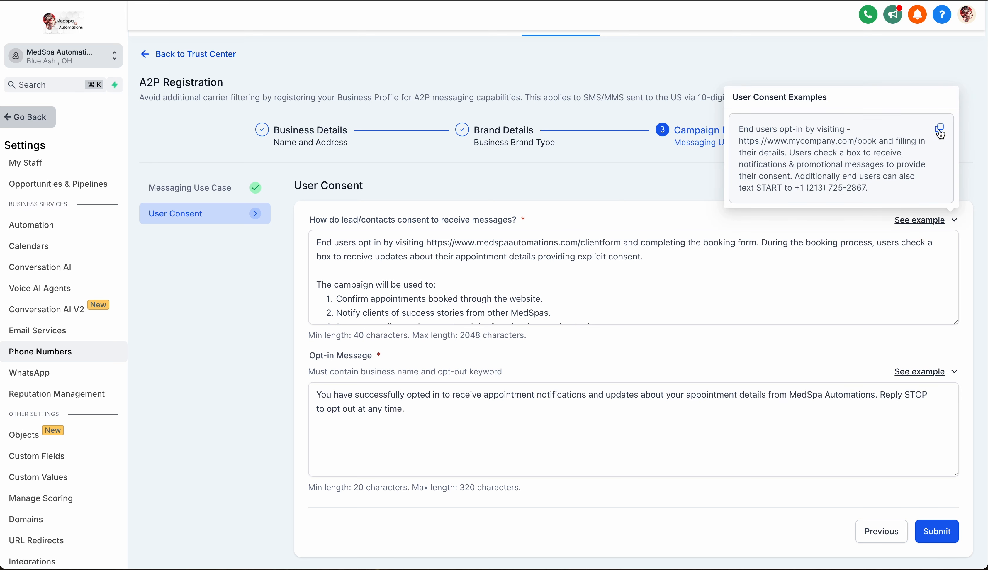
pyautogui.click(358, 251)
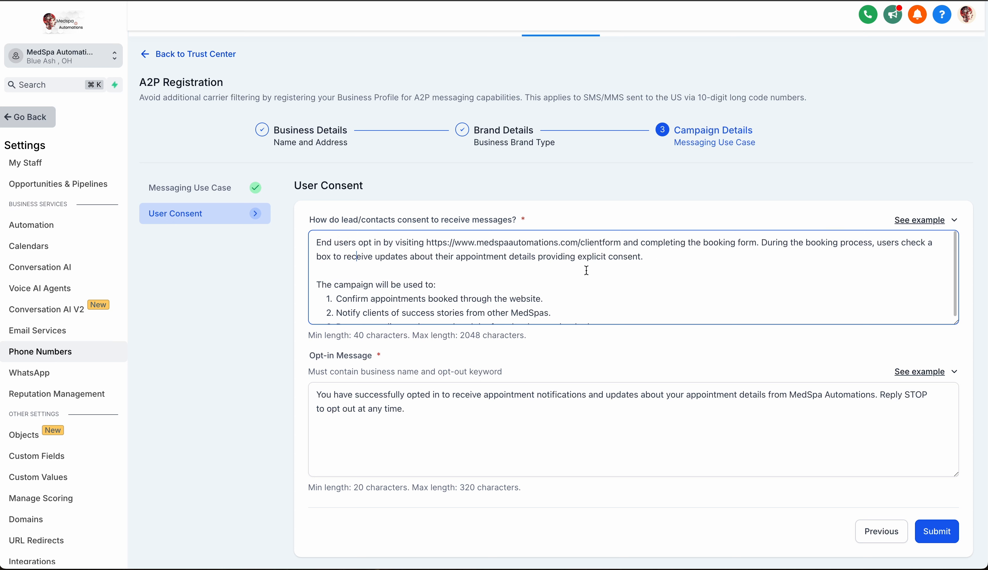
# Change "Confirm" to "Confirming" in the first campaign use listed in the consent description.
pyautogui.scroll(-1, 594, 266)
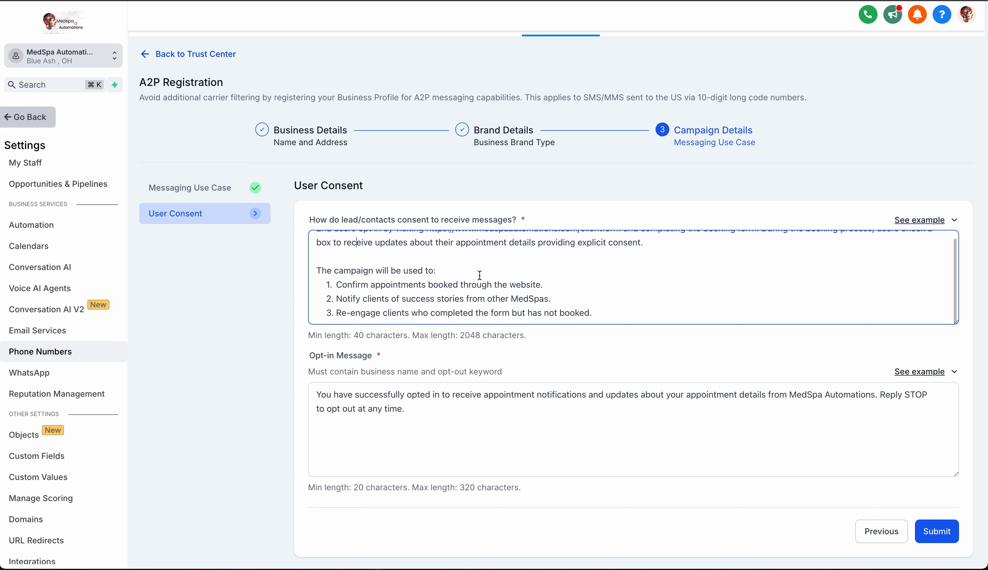
pyautogui.scroll(1, 479, 274)
pyautogui.scroll(-1, 478, 275)
pyautogui.click(415, 294)
pyautogui.write('ing')
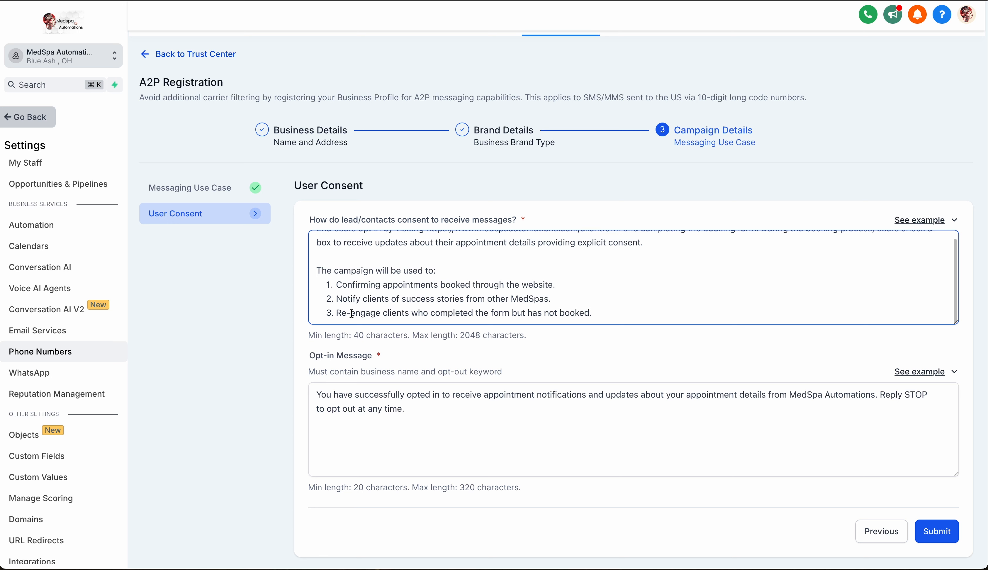
# Review the consent description, checking the client form address, the booking form sentence and the list of campaign uses.
pyautogui.scroll(1, 393, 298)
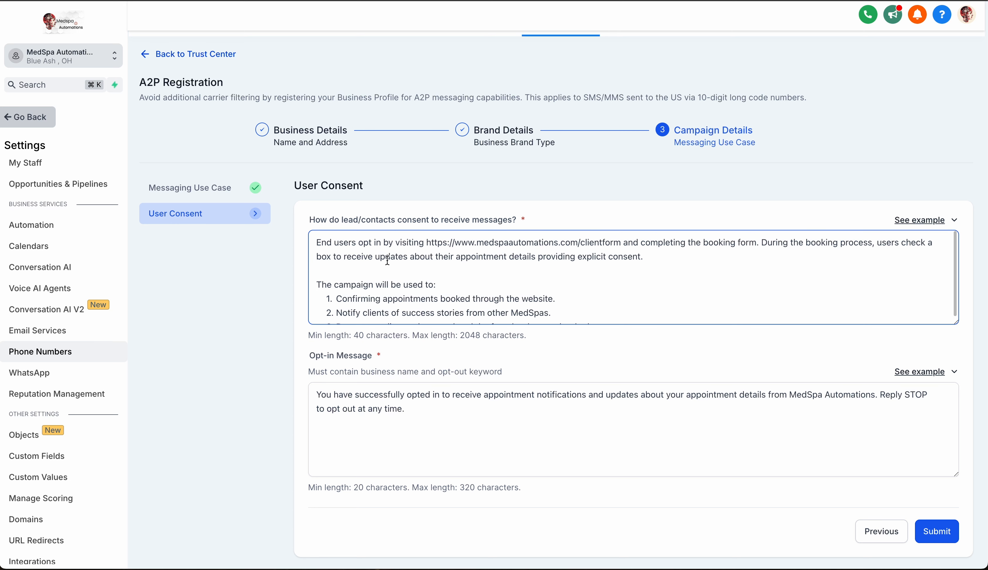
pyautogui.scroll(-1, 360, 284)
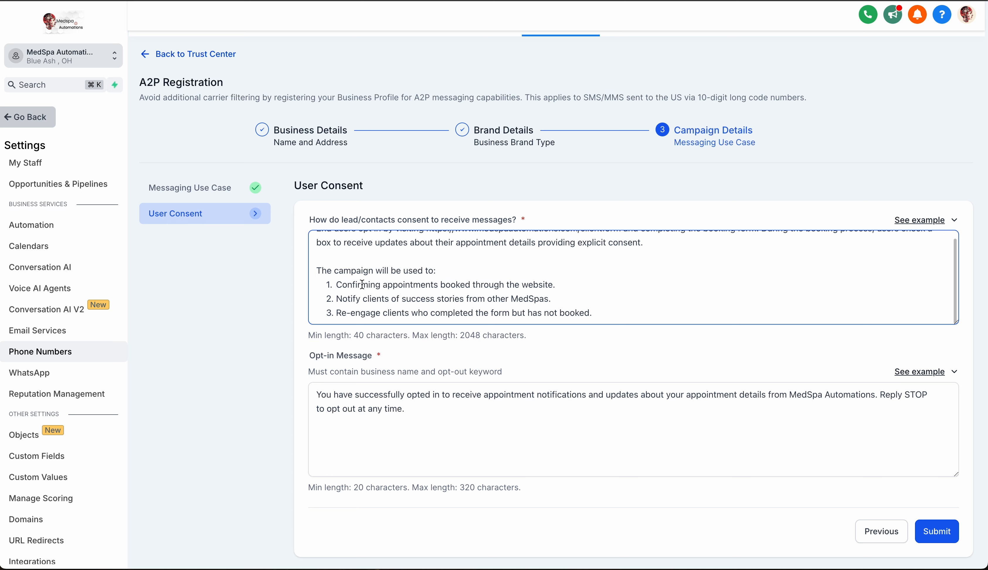
pyautogui.scroll(1, 364, 283)
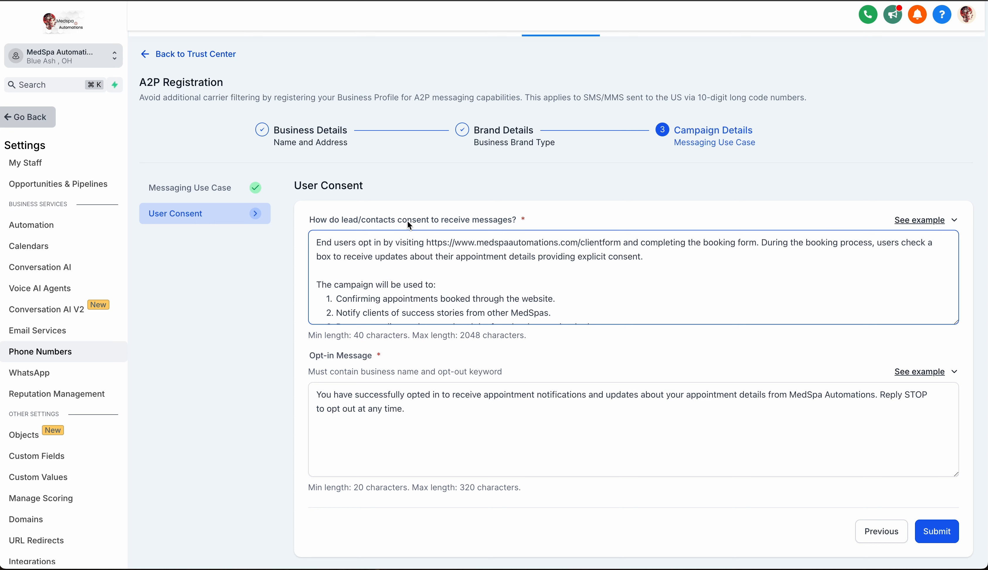
pyautogui.scroll(1, 392, 253)
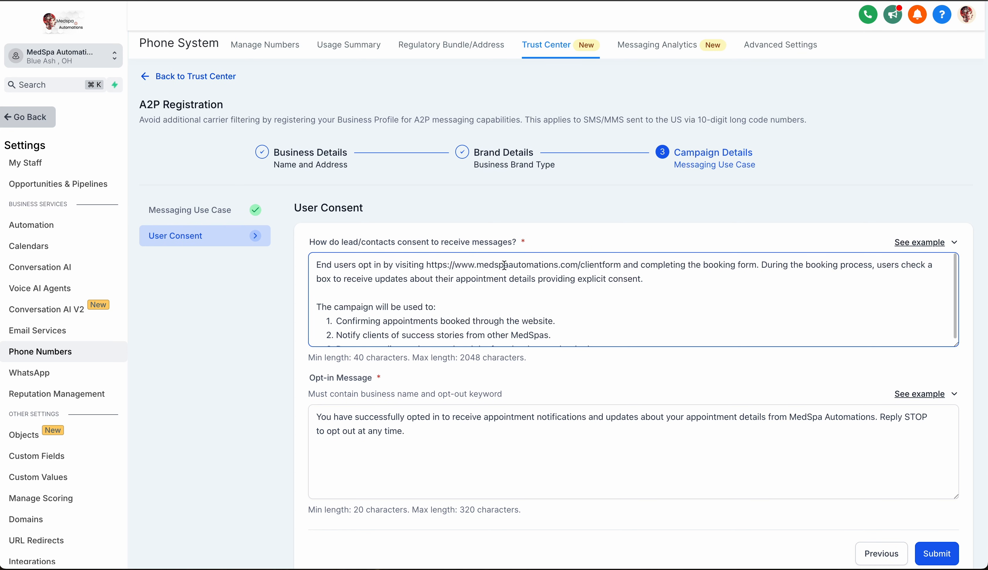
pyautogui.moveTo(617, 268)
pyautogui.mouseDown()
pyautogui.moveTo(532, 269)
pyautogui.moveTo(632, 273)
pyautogui.mouseUp()
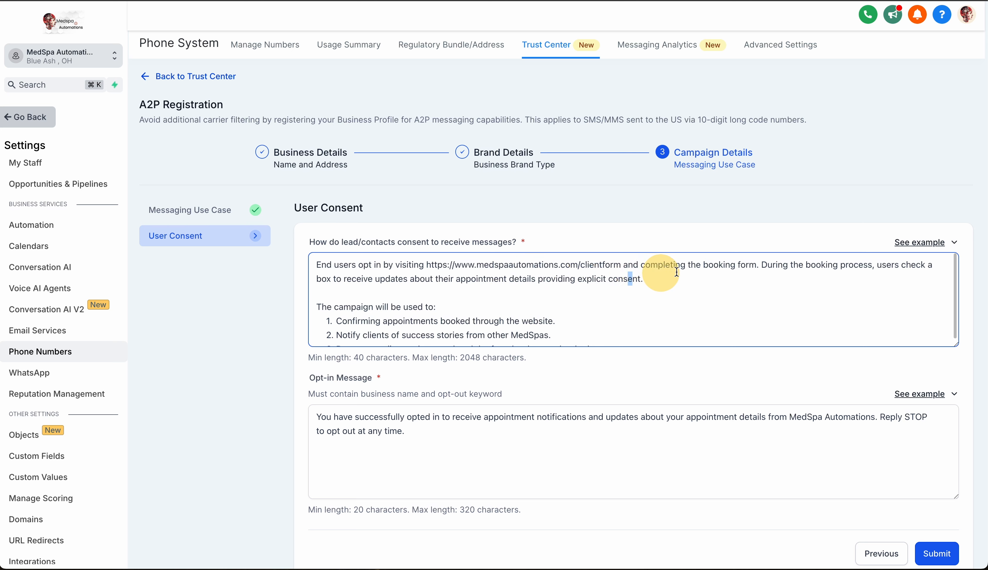
pyautogui.click(759, 267)
pyautogui.write('.')
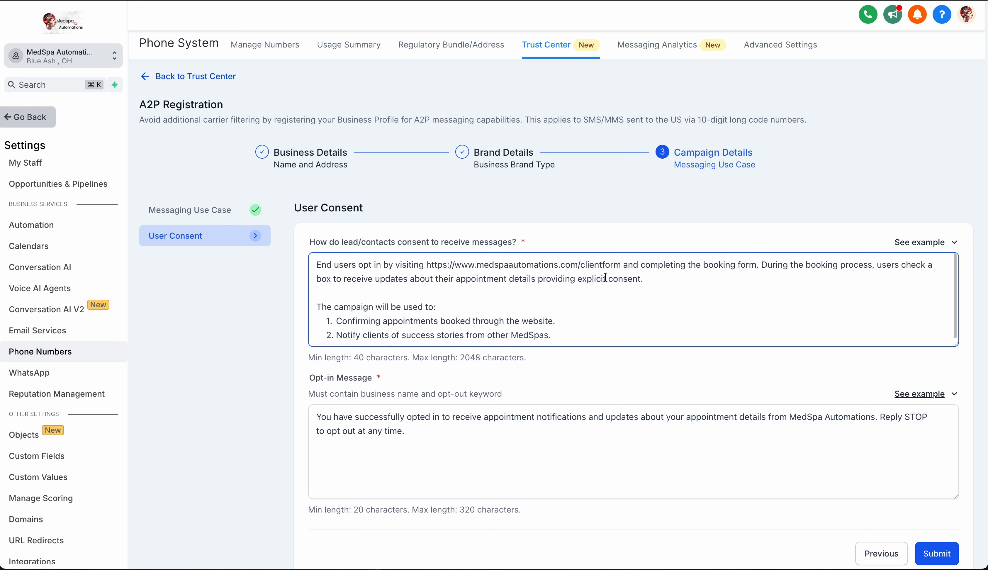
pyautogui.scroll(-1, 614, 281)
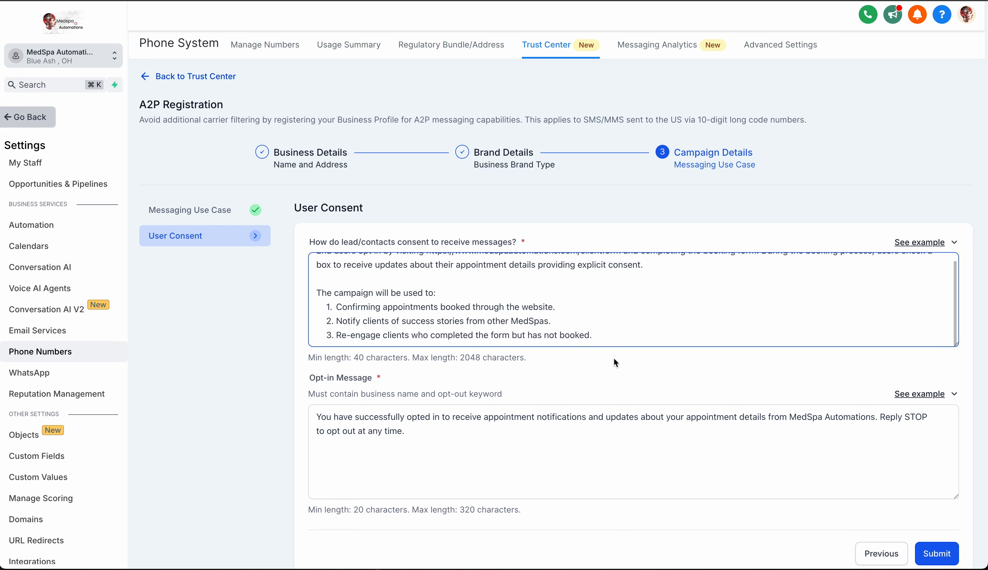
pyautogui.scroll(-1, 614, 359)
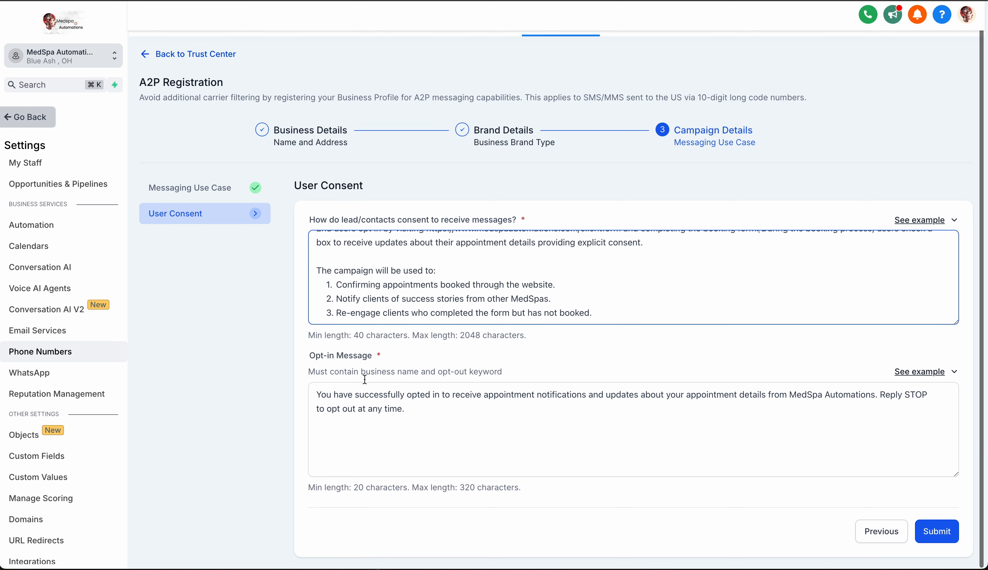
# View the Opt-in Message example and check the business name and opt-out wording in the existing opt-in message.
pyautogui.click(940, 373)
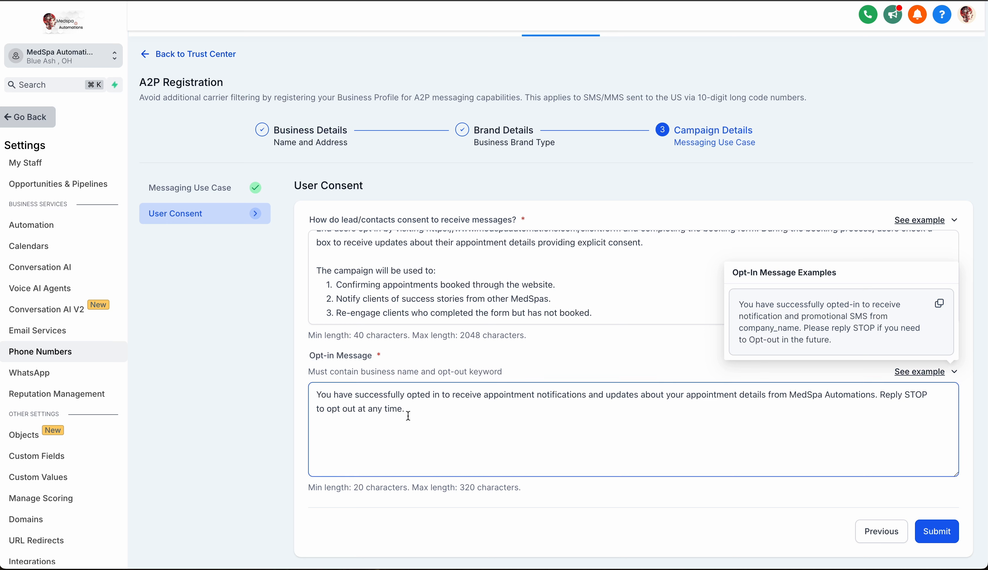
pyautogui.click(339, 409)
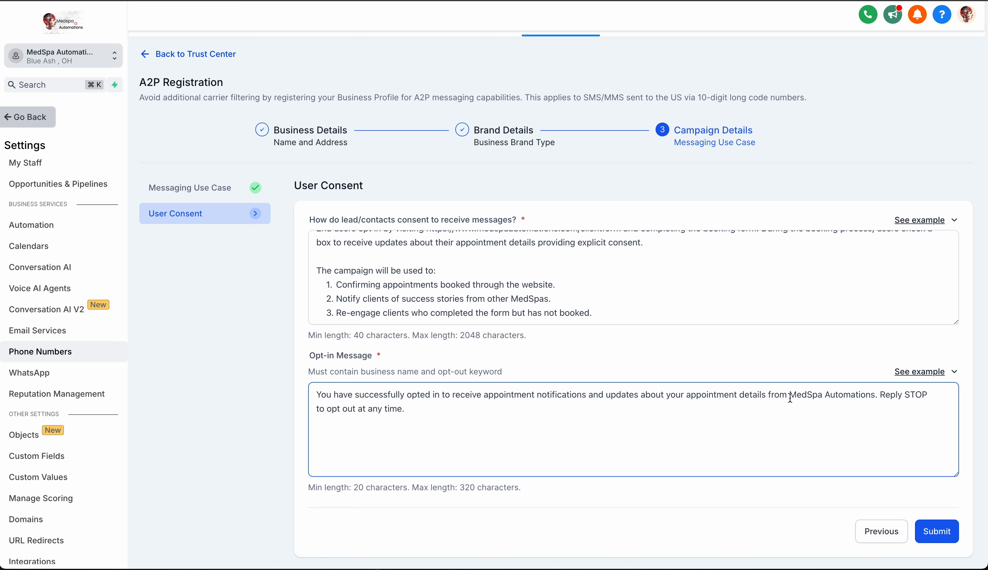
pyautogui.moveTo(790, 395); pyautogui.dragTo(881, 396)
pyautogui.click(879, 396)
# Submit the A2P registration and check the brand and campaign status in the Trust Center.
pyautogui.click(939, 533)
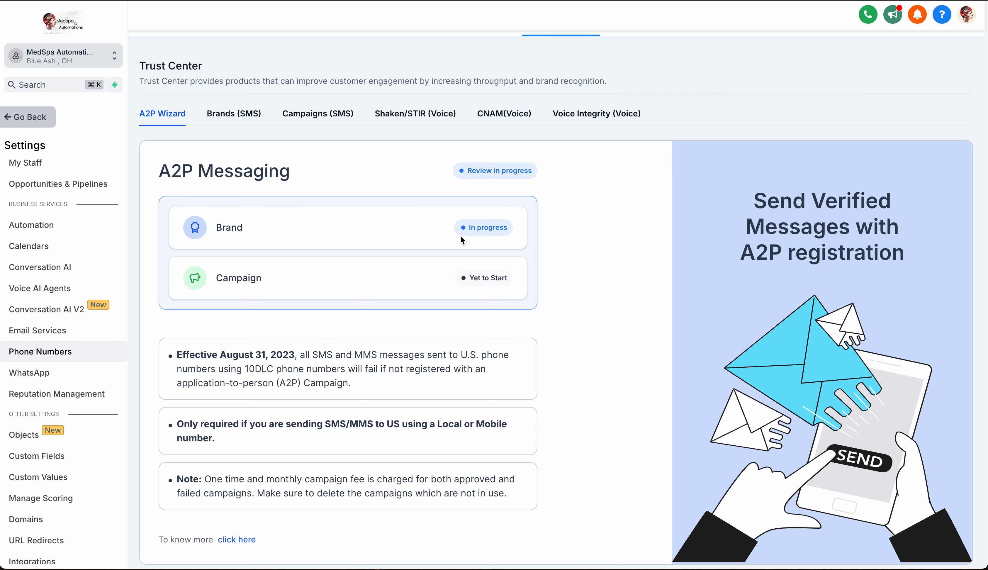
pyautogui.scroll(-1, 451, 236)
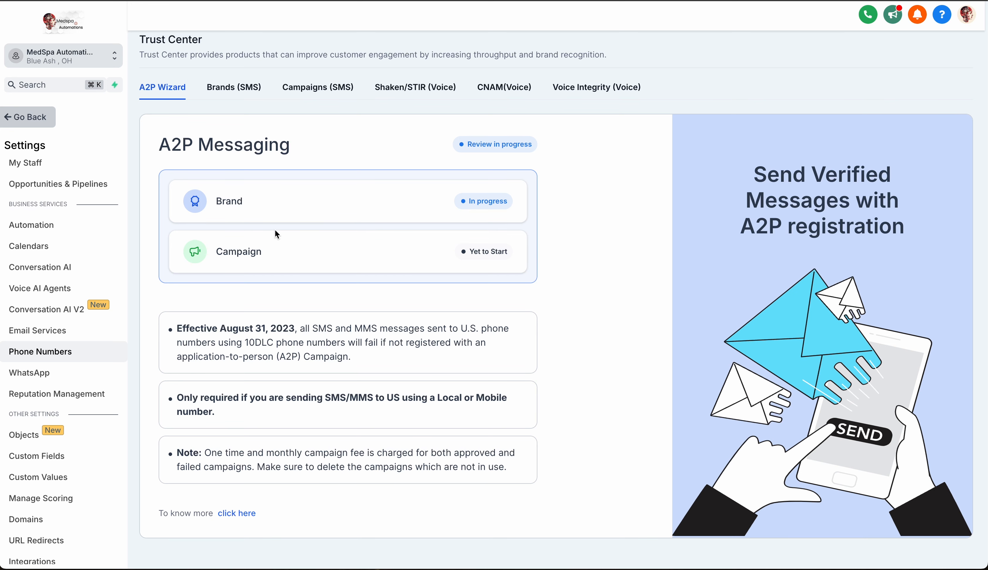
pyautogui.scroll(-1, 543, 195)
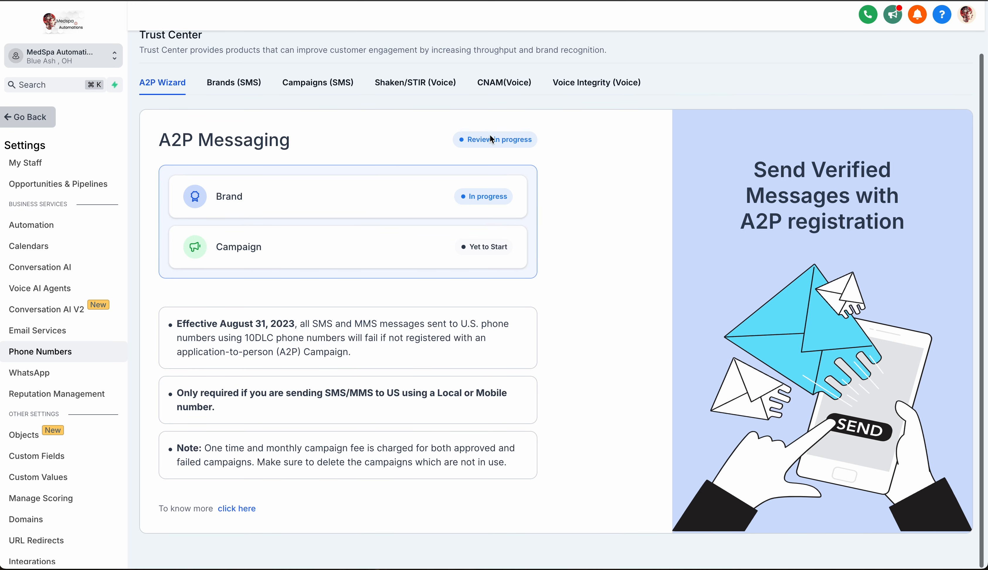